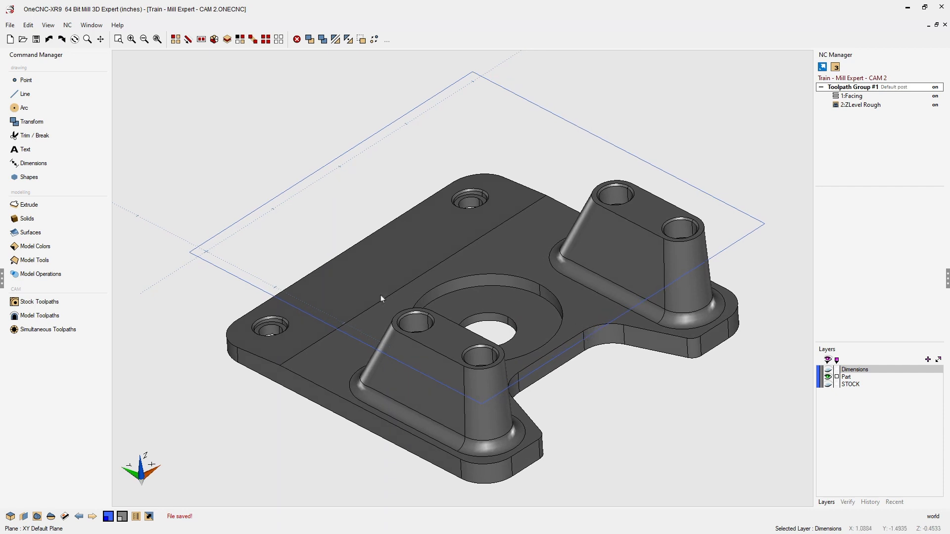
- Start a Z Level finish toolpath from the model toolpaths finishing commands
click(40, 316)
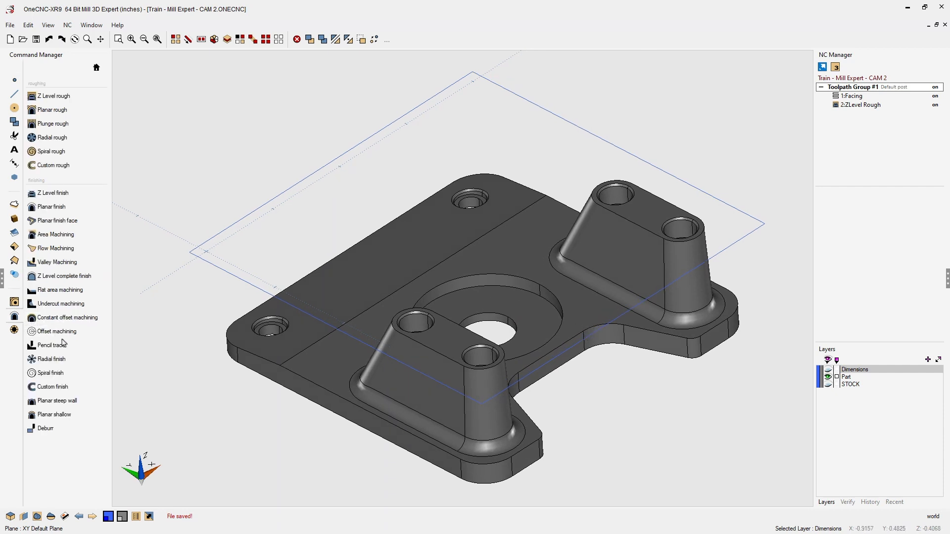
click(63, 196)
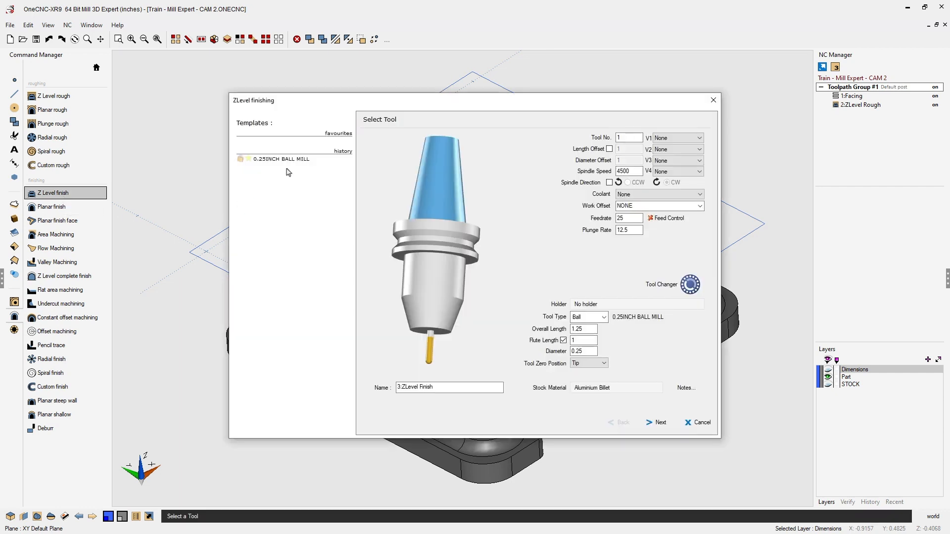
drag(325, 106, 211, 67)
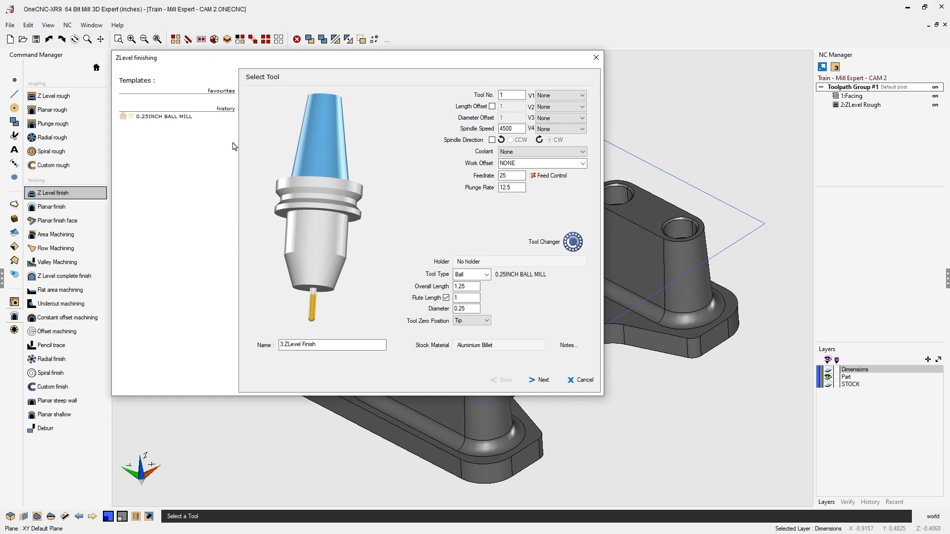
- Set the tool number to 3 and the feedrate to 30
click(506, 96)
double_click(505, 95)
text(3)
double_click(508, 176)
text(30)
- Assign the 0.5 INCH SIDELOCK holder to the tool
click(497, 262)
click(402, 94)
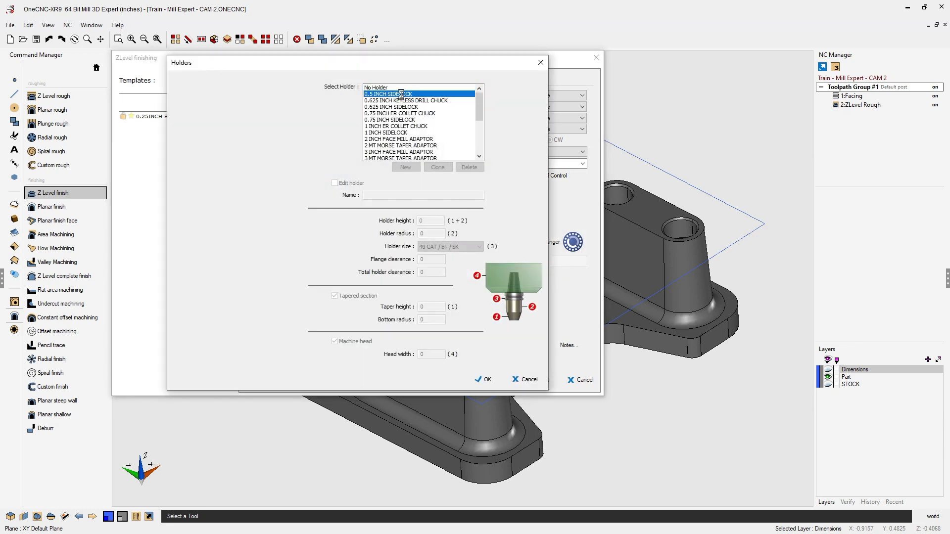
click(489, 380)
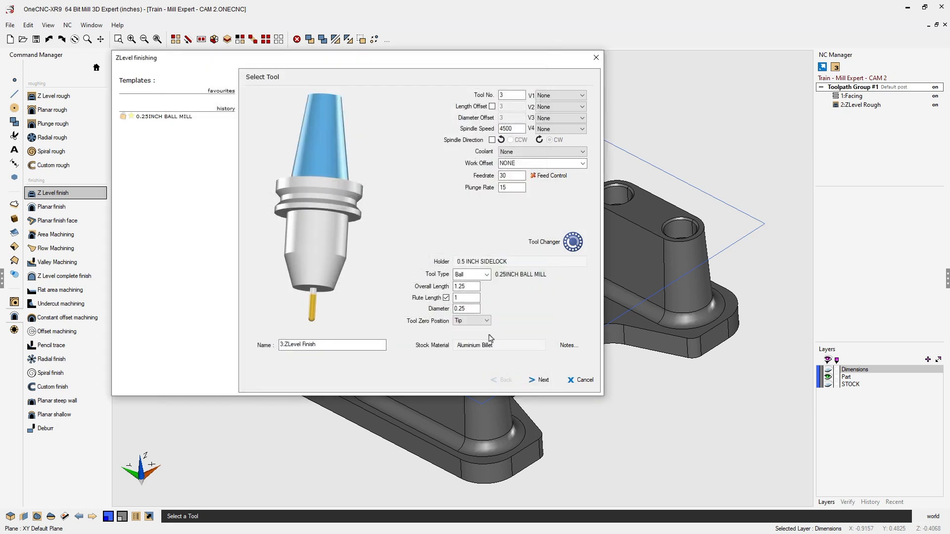
- Set the tool's overall length to 1.5 and flute length to 1.25, then continue past the clearances
drag(478, 287, 454, 287)
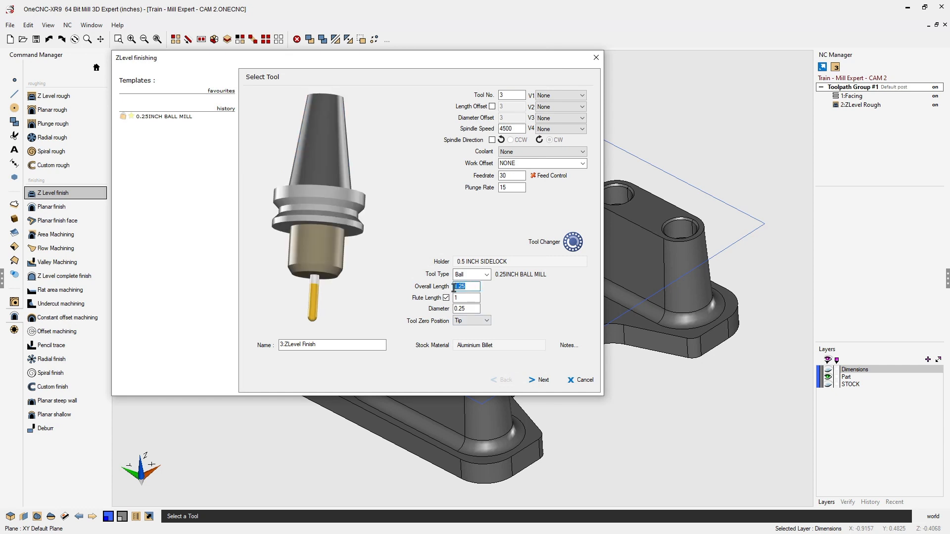
text(1)
click(461, 299)
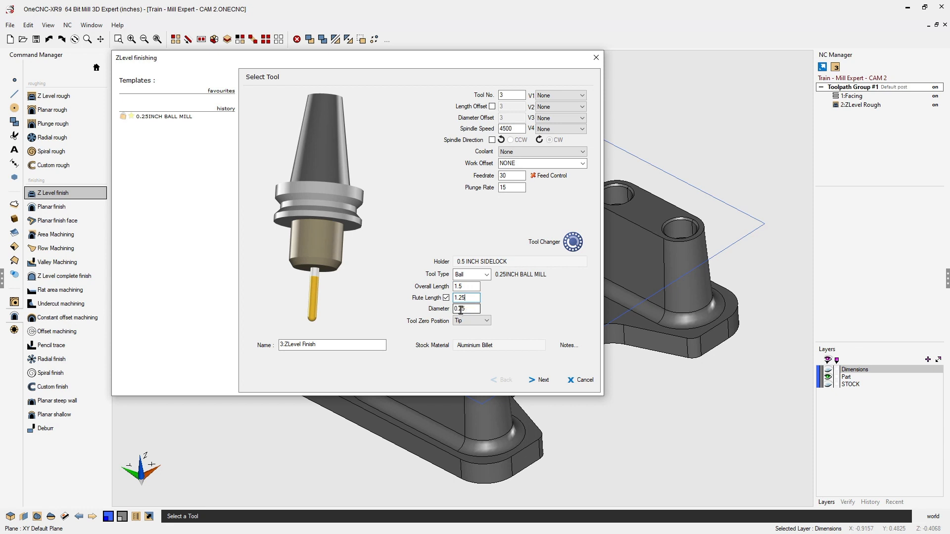
click(543, 381)
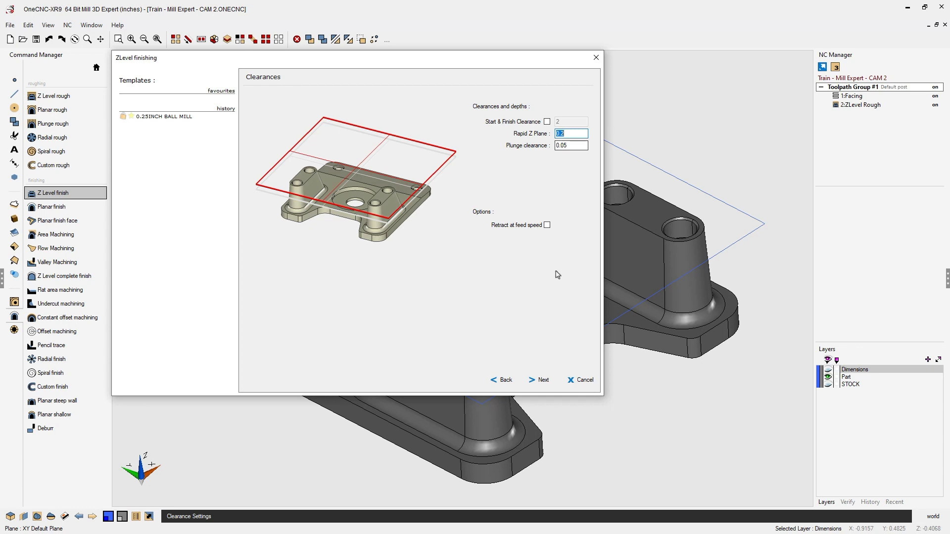
click(544, 381)
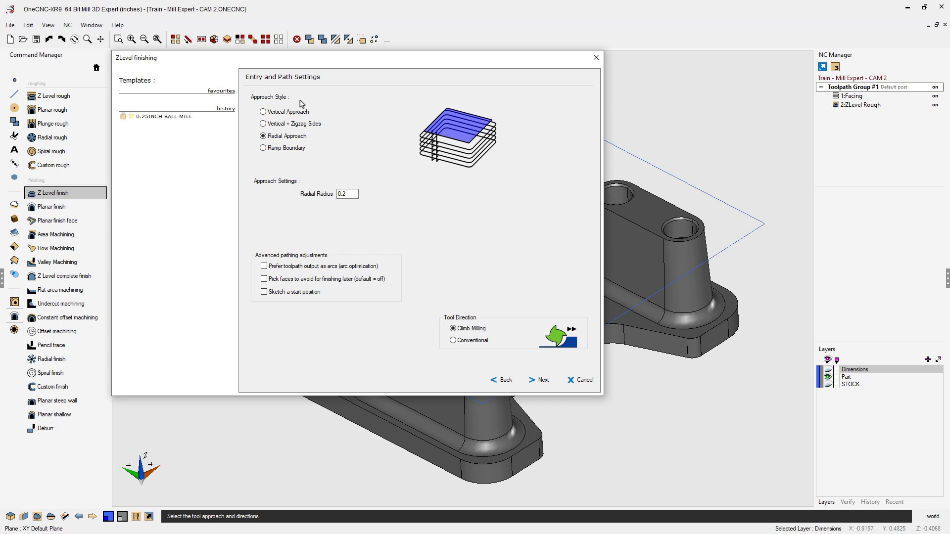
- Preview each approach style before returning to Radial Approach
click(263, 112)
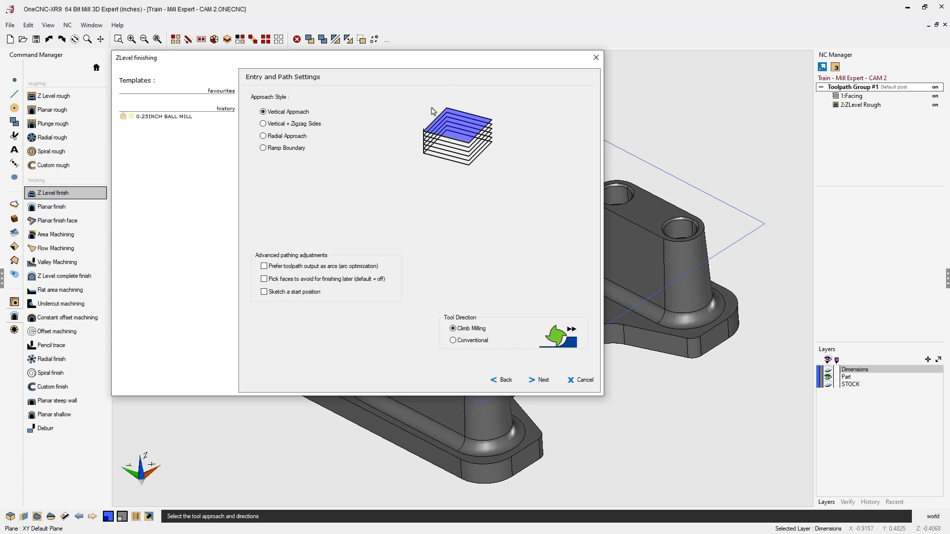
click(264, 123)
click(263, 137)
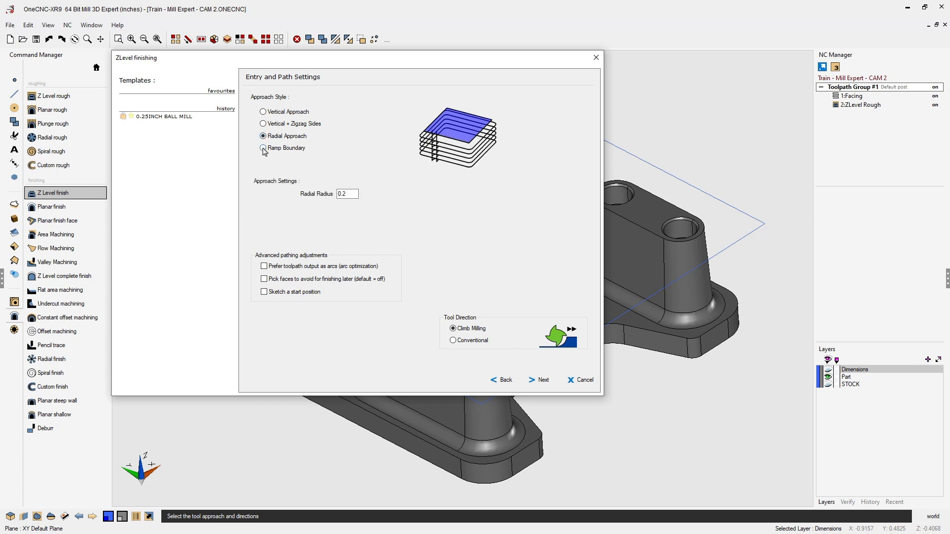
click(263, 148)
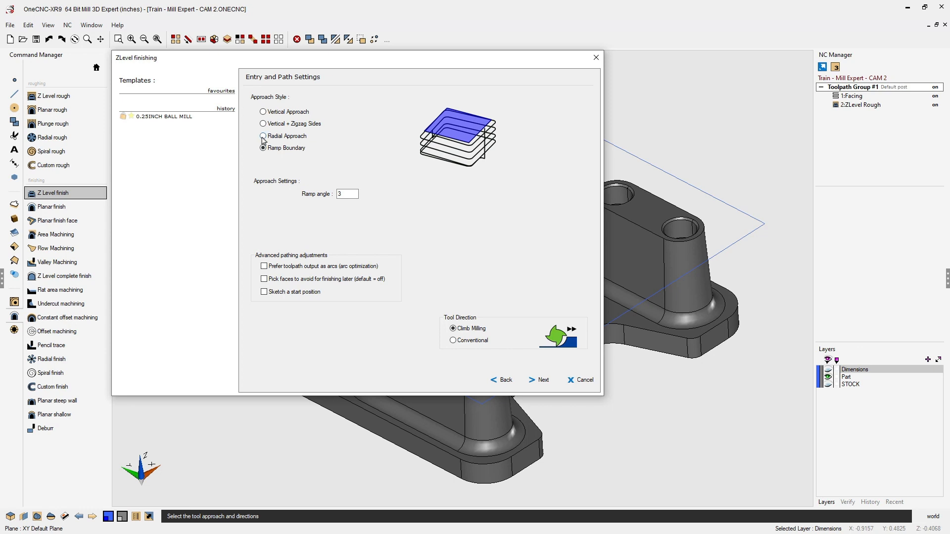
click(263, 137)
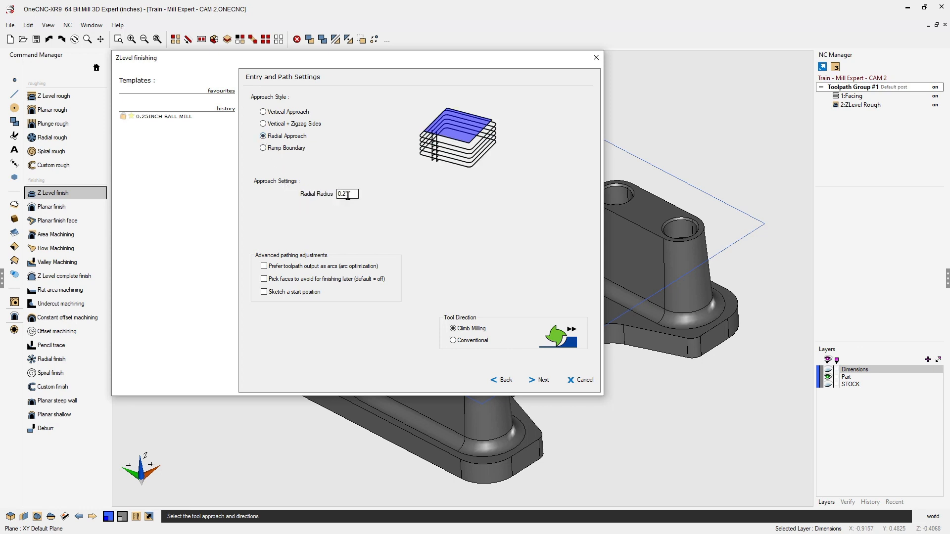
- Set the radial approach radius to 0.1 and continue to the finish settings
double_click(348, 195)
text(.15)
click(544, 383)
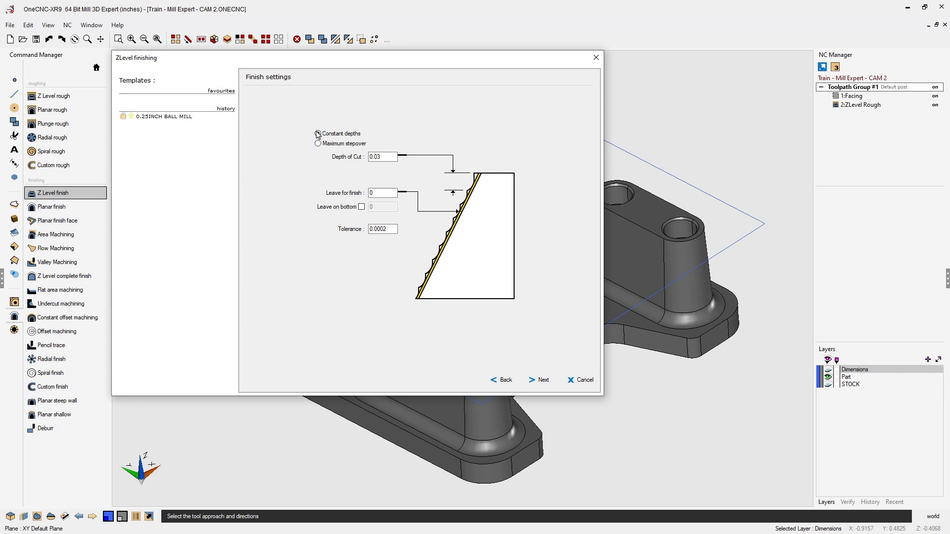
- Change the depth of cut for the finish pass and continue to custom levels
double_click(374, 157)
text(.)
click(542, 380)
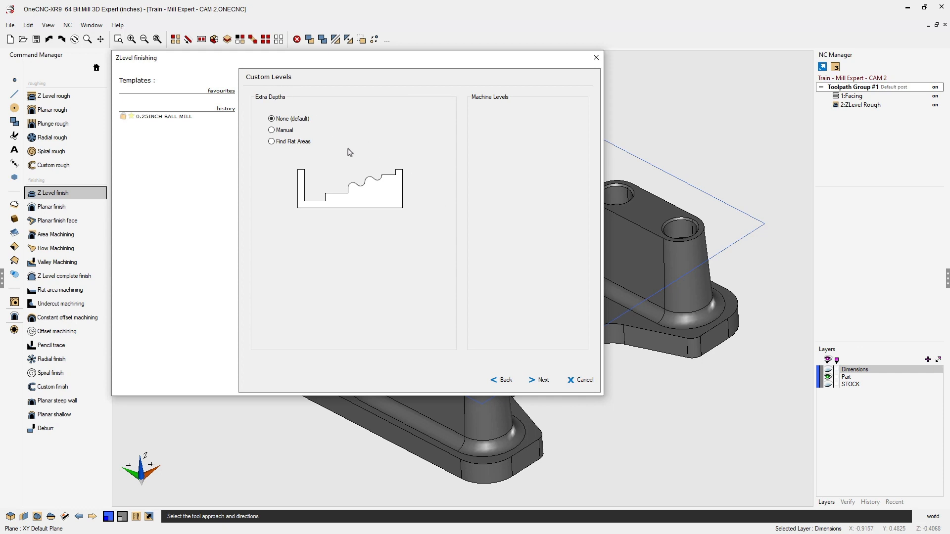
- Preview the Manual and Find Flat Areas extra-depth options, keep None, and continue to the boundary page
click(271, 131)
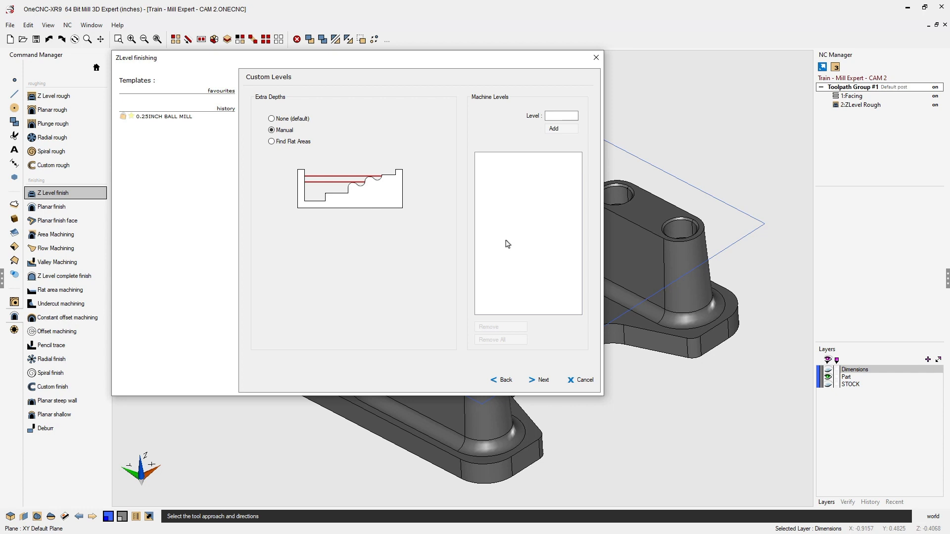
click(271, 142)
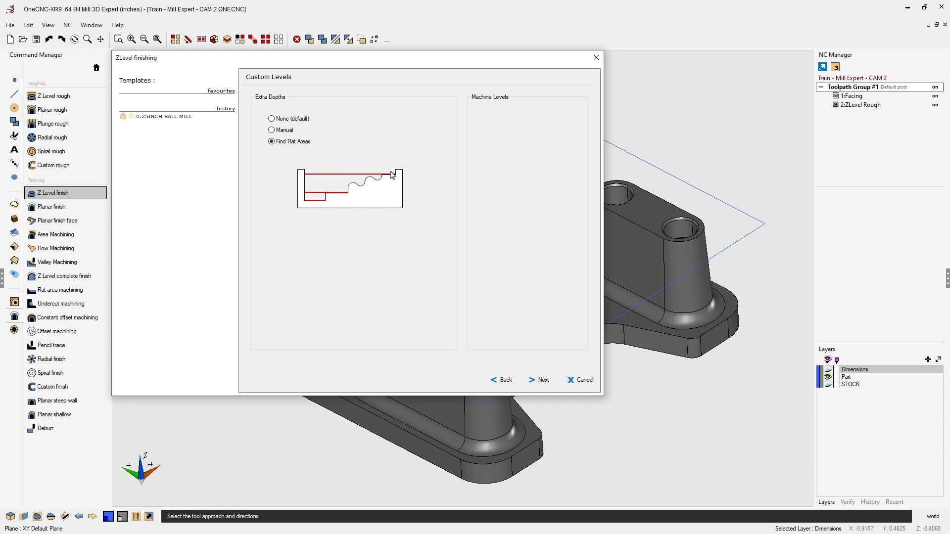
click(272, 119)
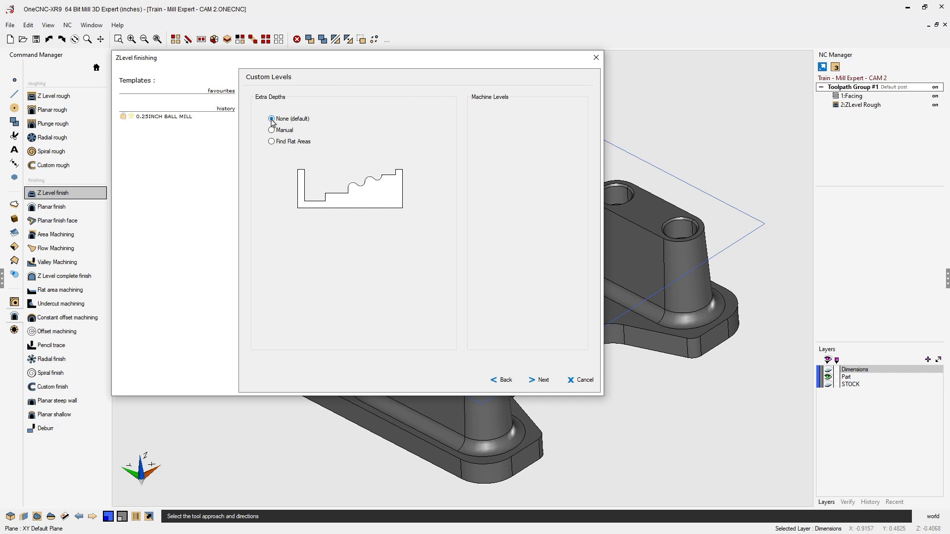
click(543, 381)
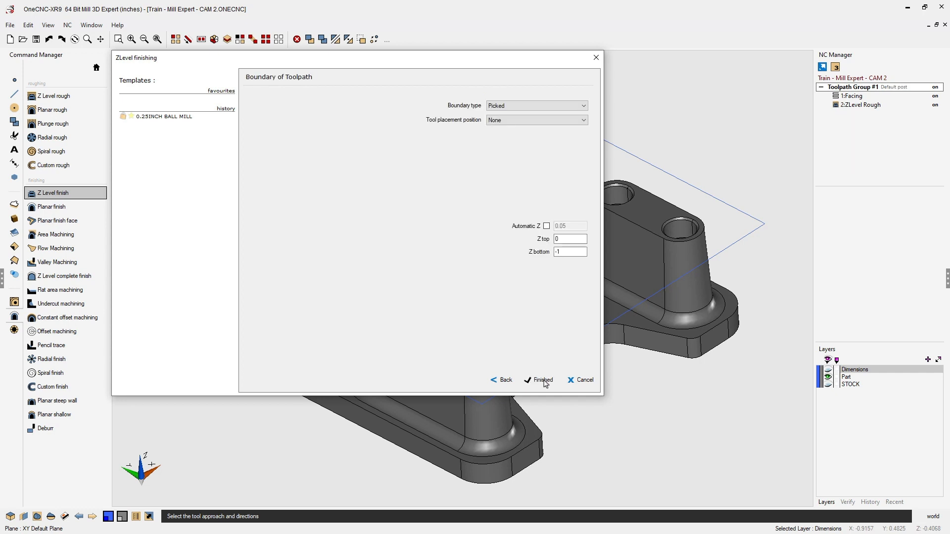
- Review the boundary type and tool placement options, keeping Picked and None
click(510, 106)
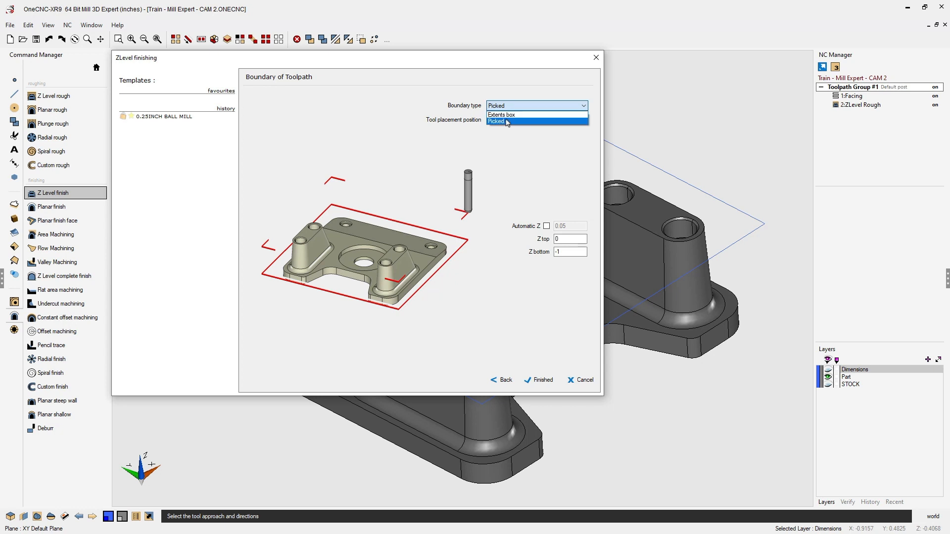
click(509, 122)
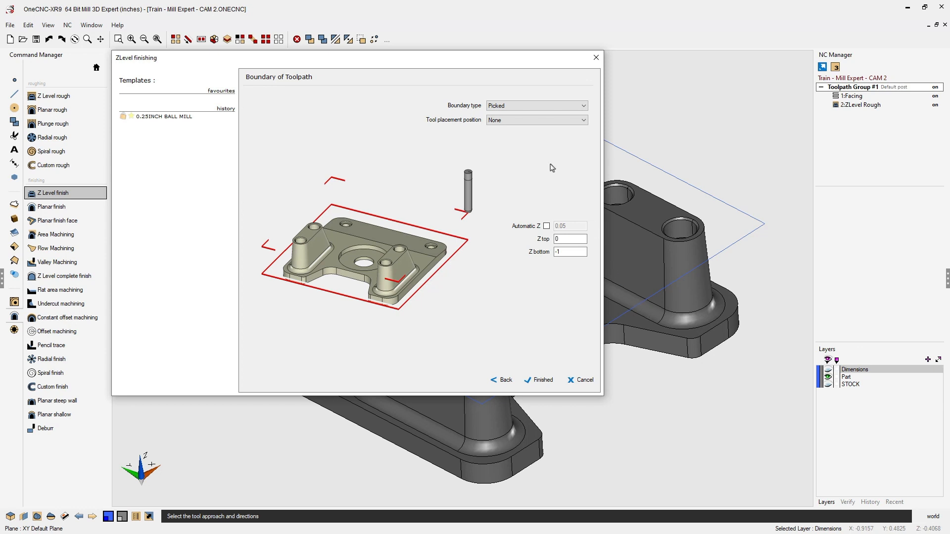
click(527, 122)
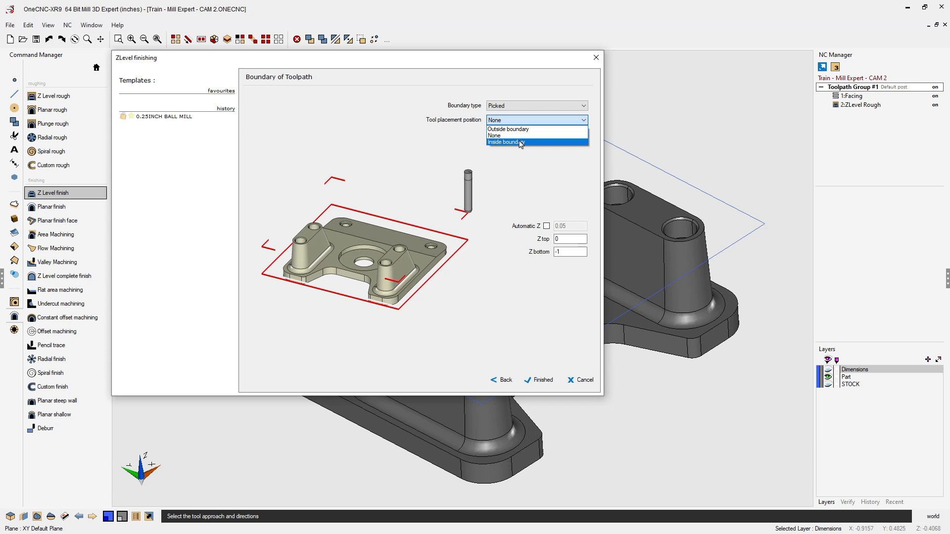
click(514, 136)
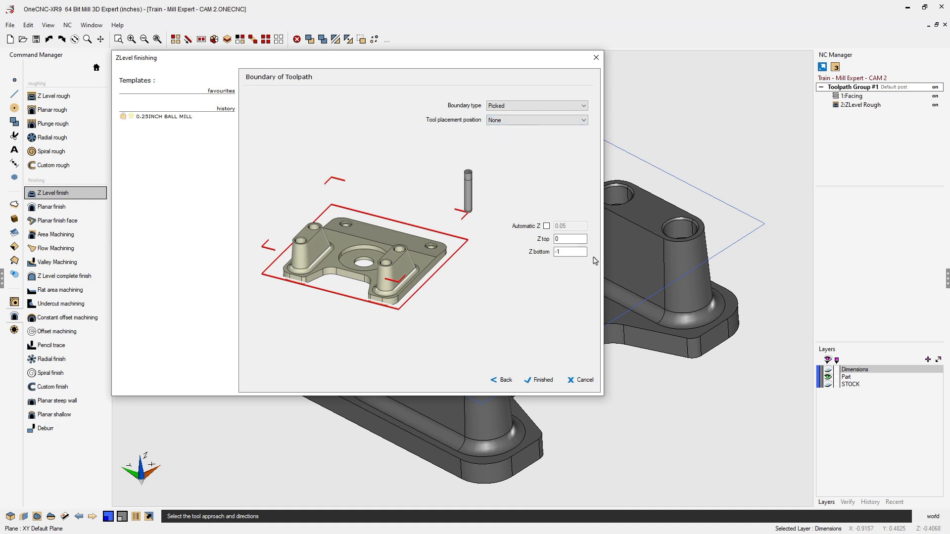
- With Automatic Z off, set Z top to 0 and Z bottom to -1
click(547, 226)
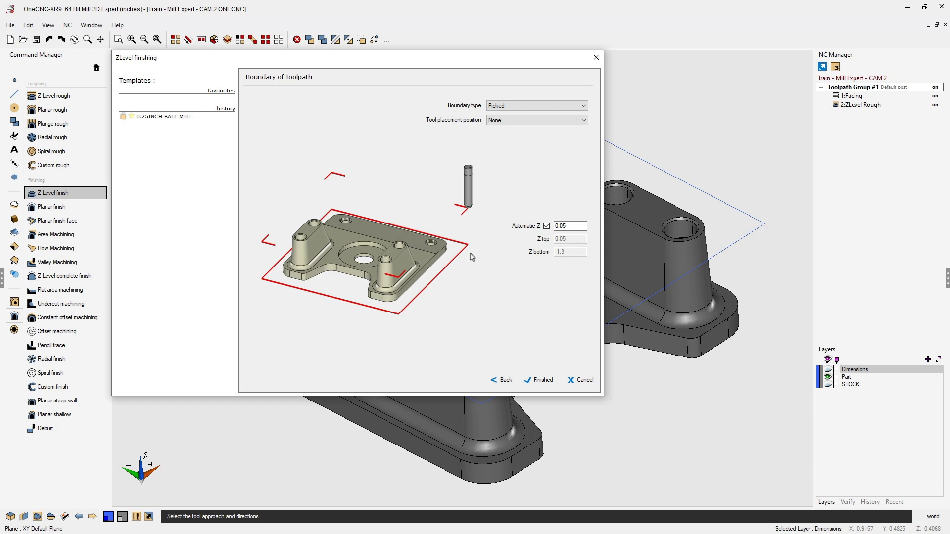
click(547, 226)
click(569, 239)
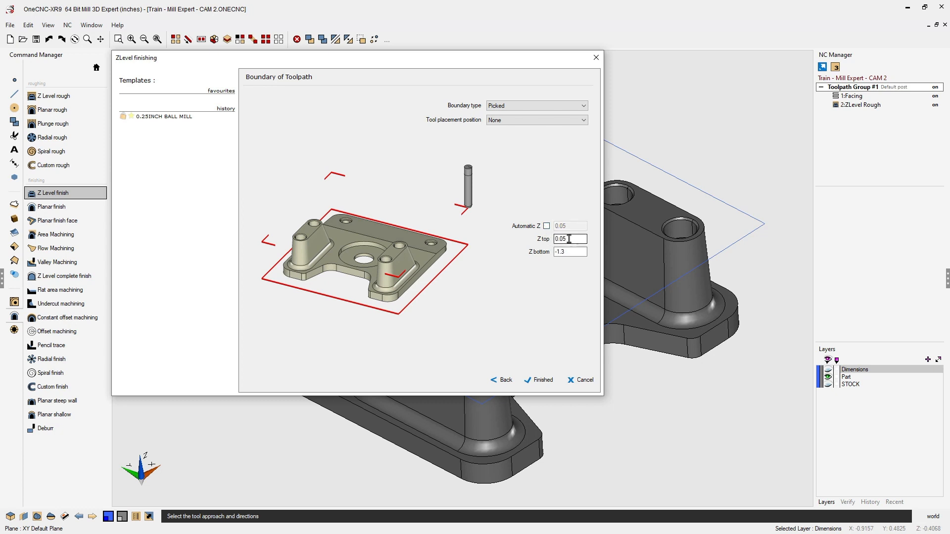
drag(569, 239, 544, 245)
click(570, 252)
drag(570, 252, 557, 255)
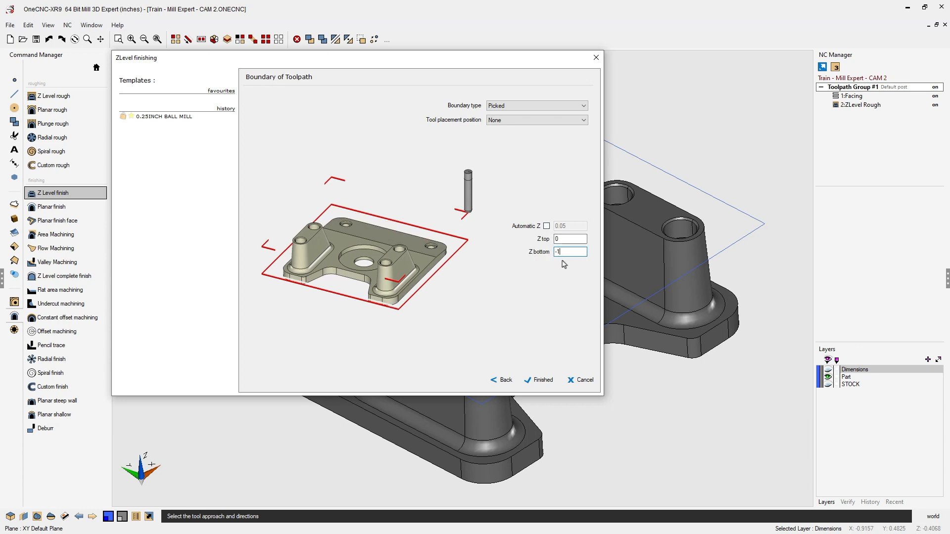
- Finish the wizard and pick the blue rectangle as the toolpath boundary
click(543, 381)
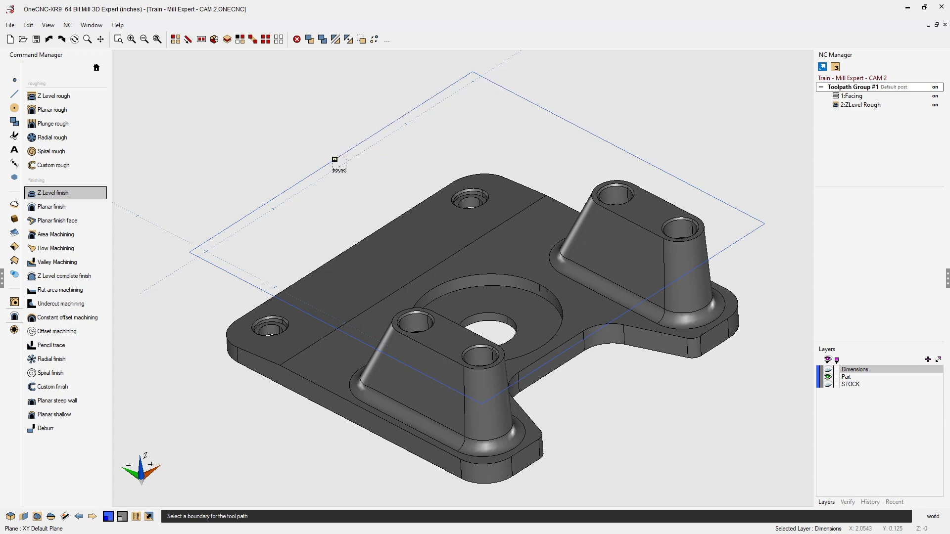
click(334, 160)
click(335, 161)
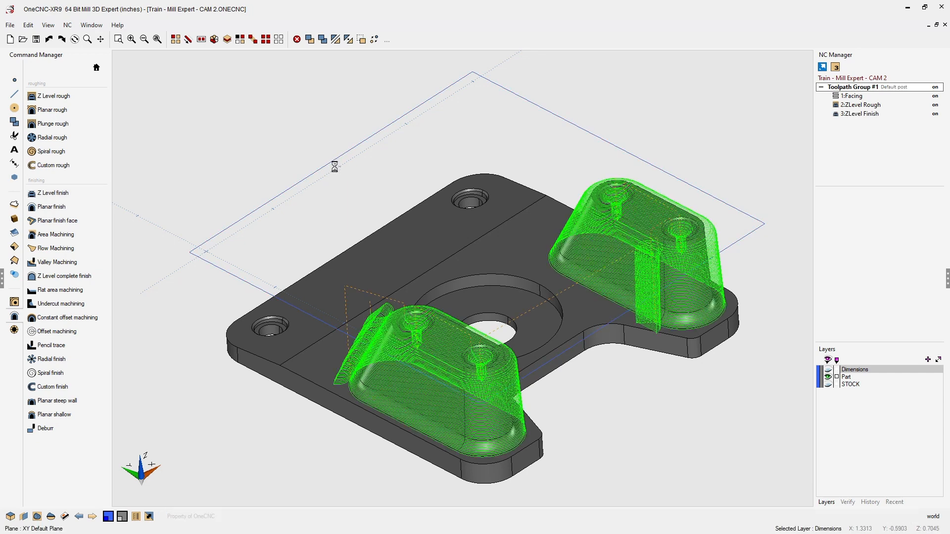
- Simulate the whole toolpath group using the stock model and raise the playback speed
middle_drag(351, 236, 519, 259)
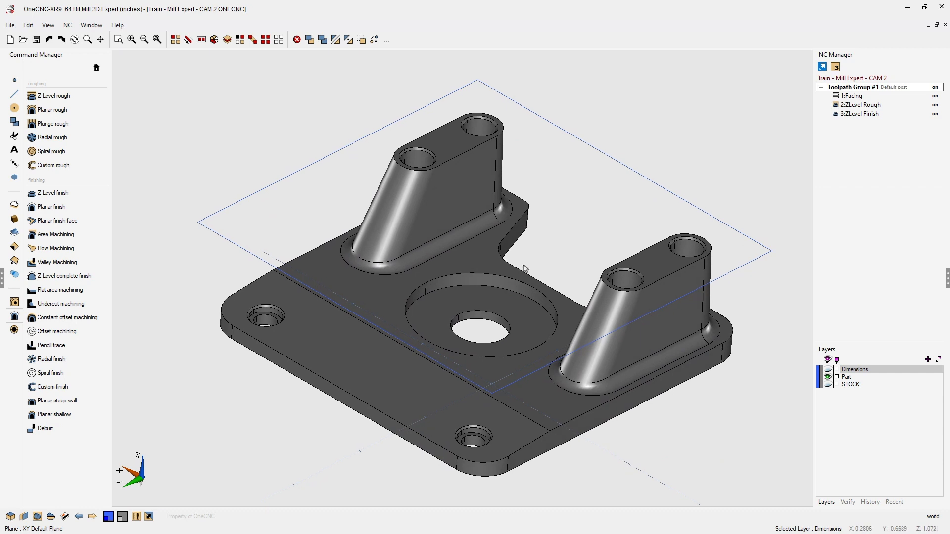
right_click(867, 90)
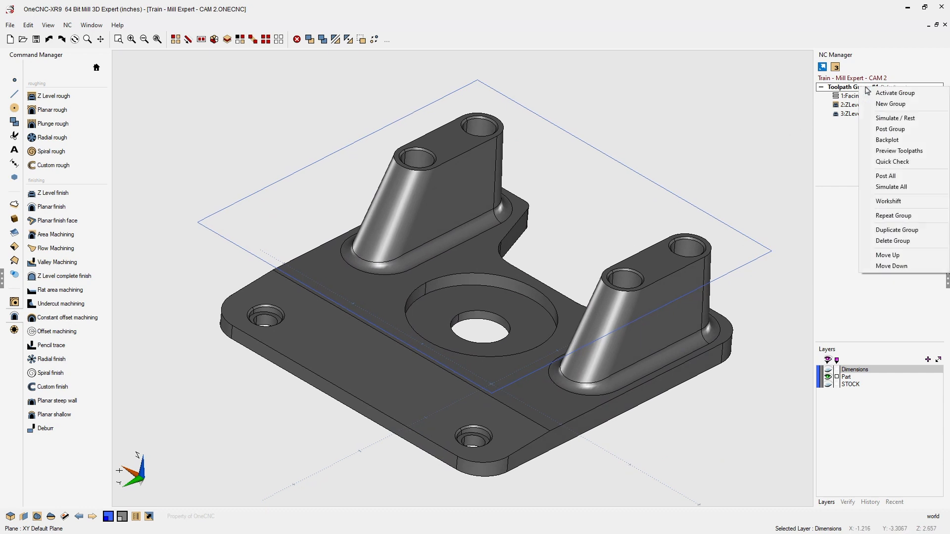
click(882, 120)
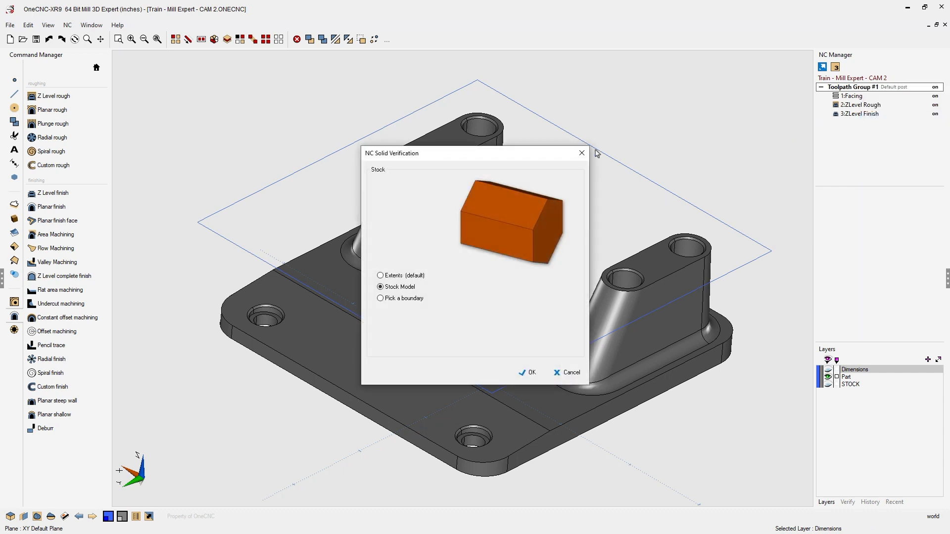
drag(540, 158, 290, 64)
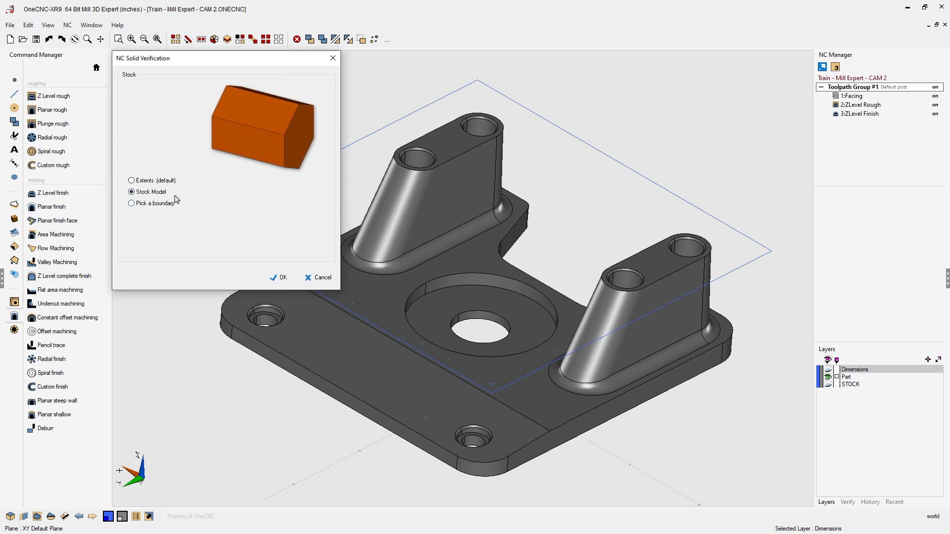
click(284, 278)
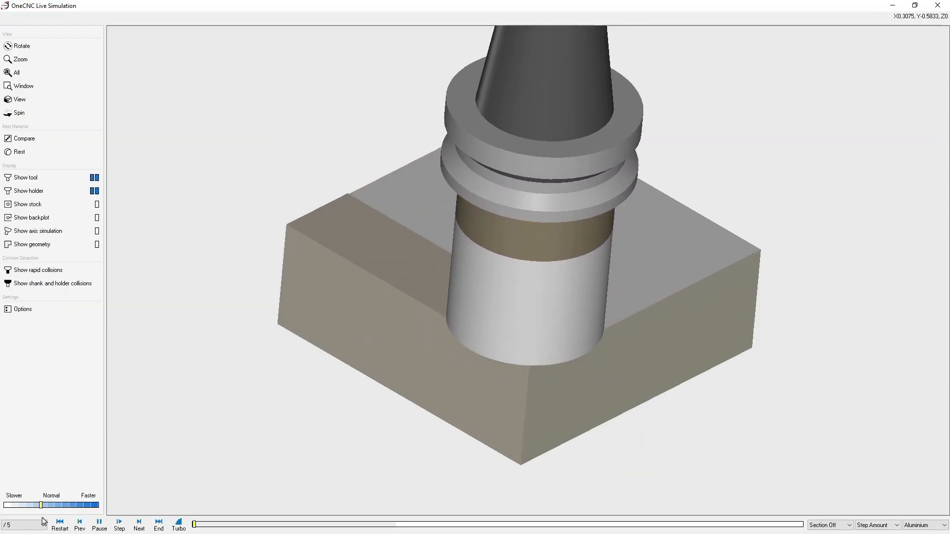
click(54, 507)
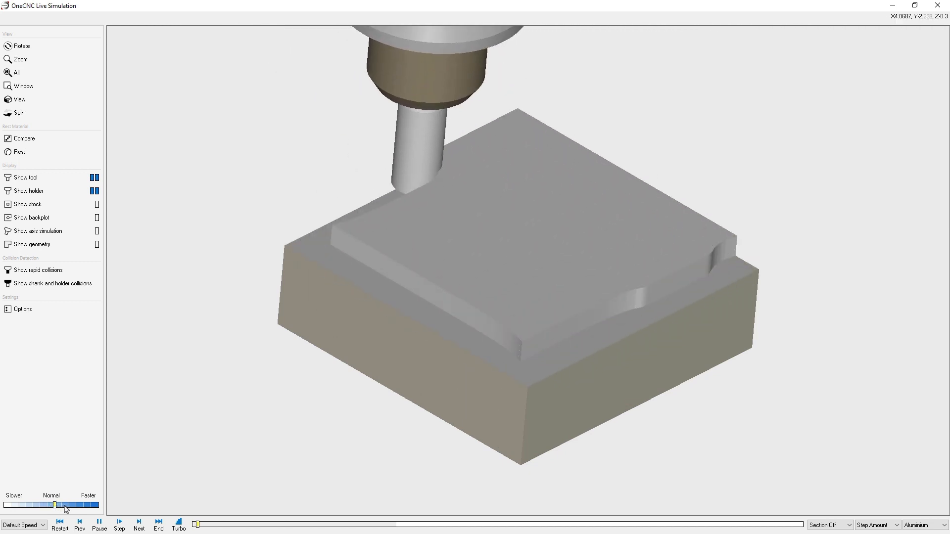
click(65, 507)
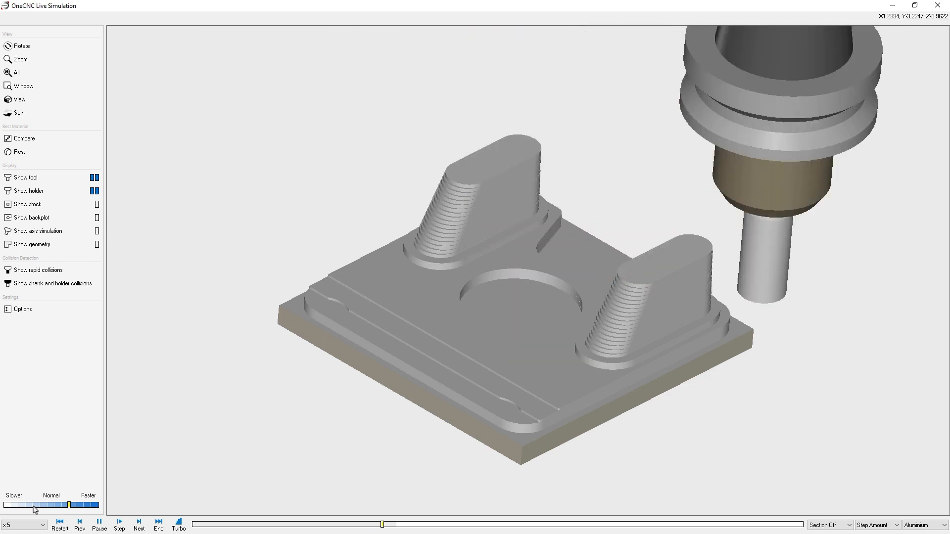
- Adjust the simulation playback speed while watching the Z Level finish pass
click(35, 506)
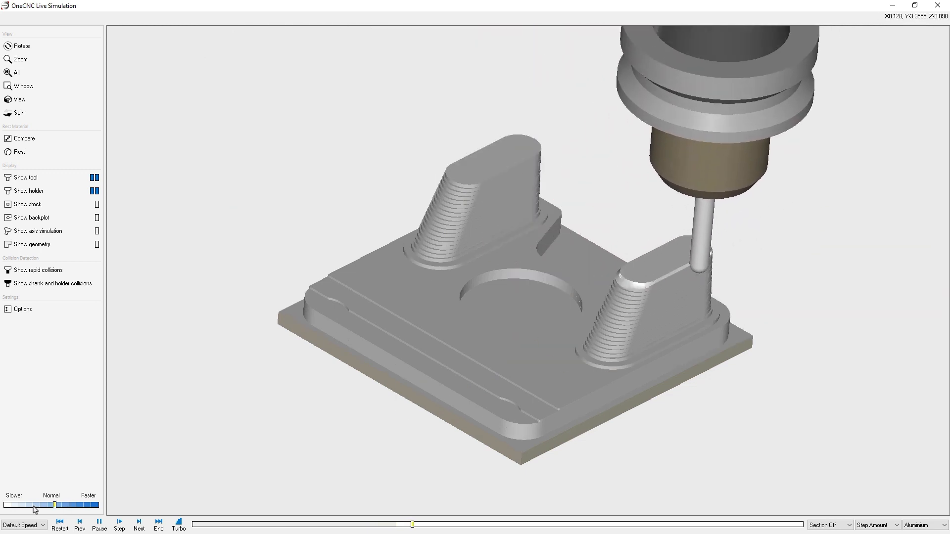
click(63, 505)
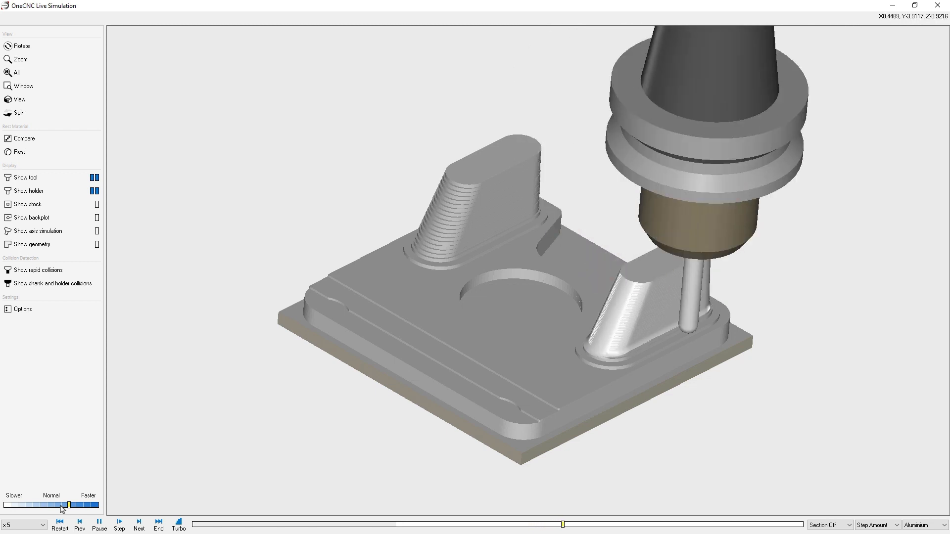
click(61, 506)
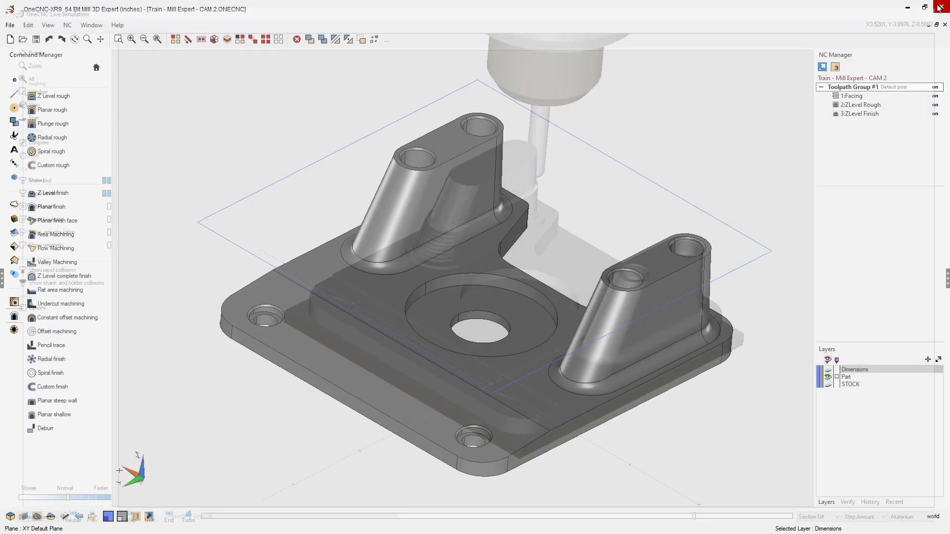
- Save the project file
key(ctrl+s)
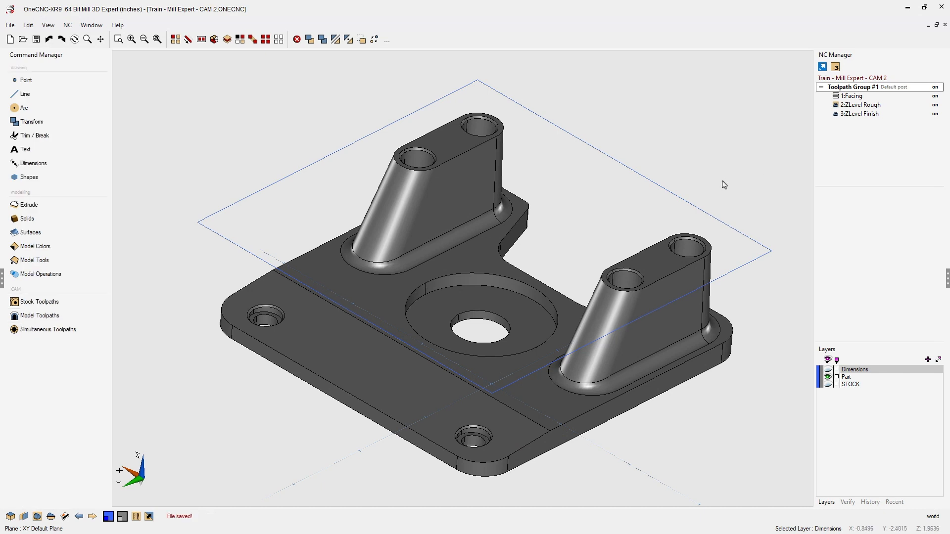
middle_drag(724, 184, 747, 187)
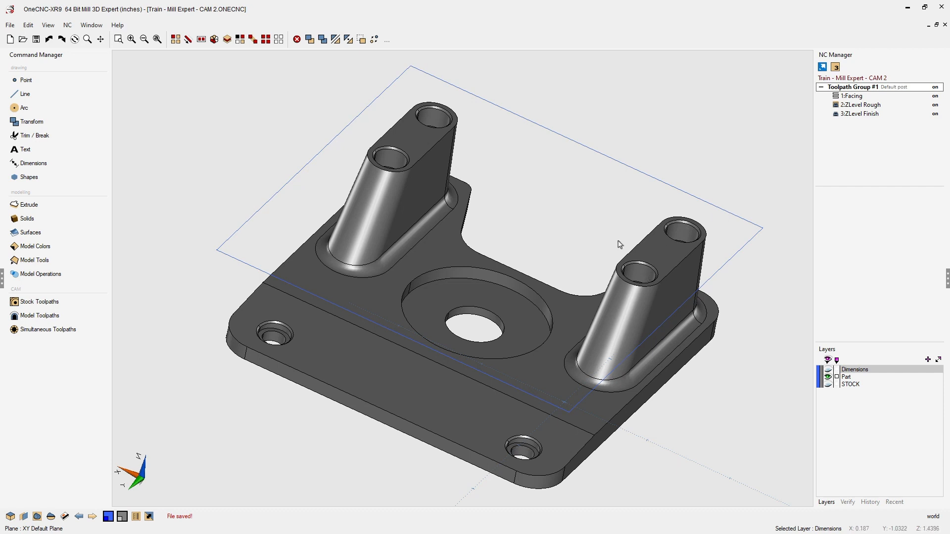
mouse_move(574, 222)
middle_down()
mouse_move(569, 215)
mouse_move(571, 224)
middle_up()
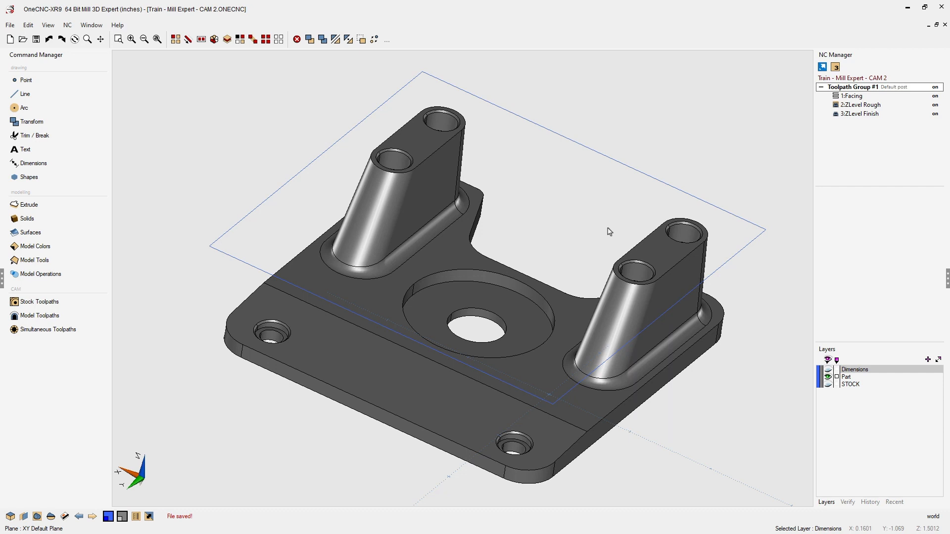
- Add a new layer and rename it Caps
right_click(867, 420)
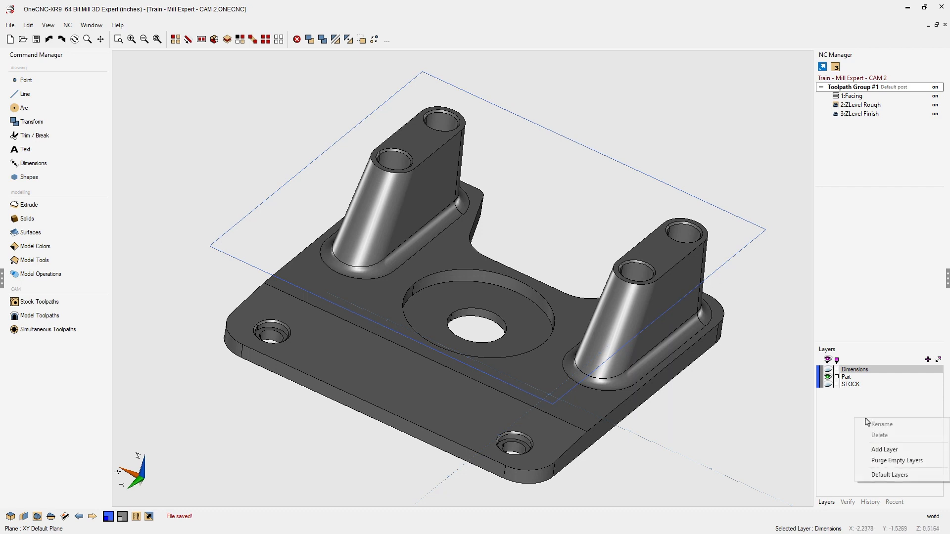
click(884, 449)
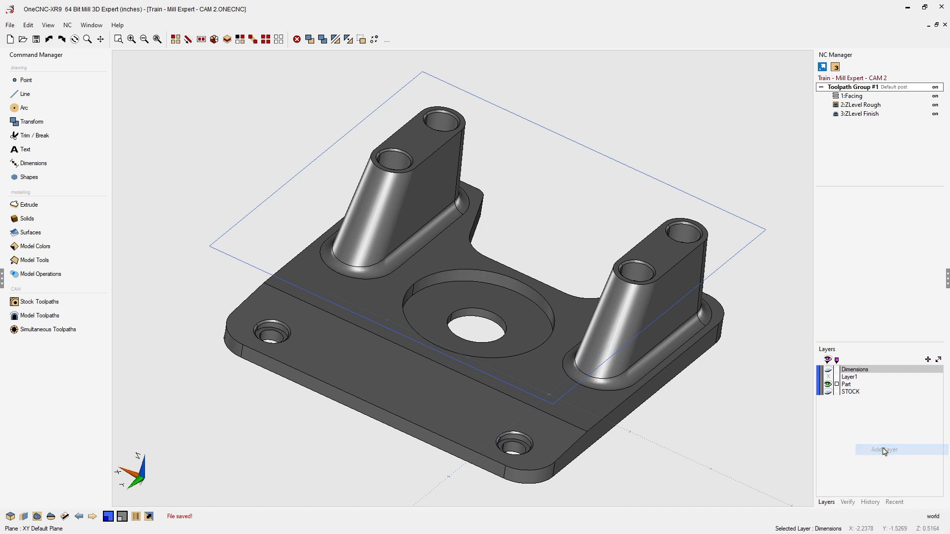
double_click(850, 378)
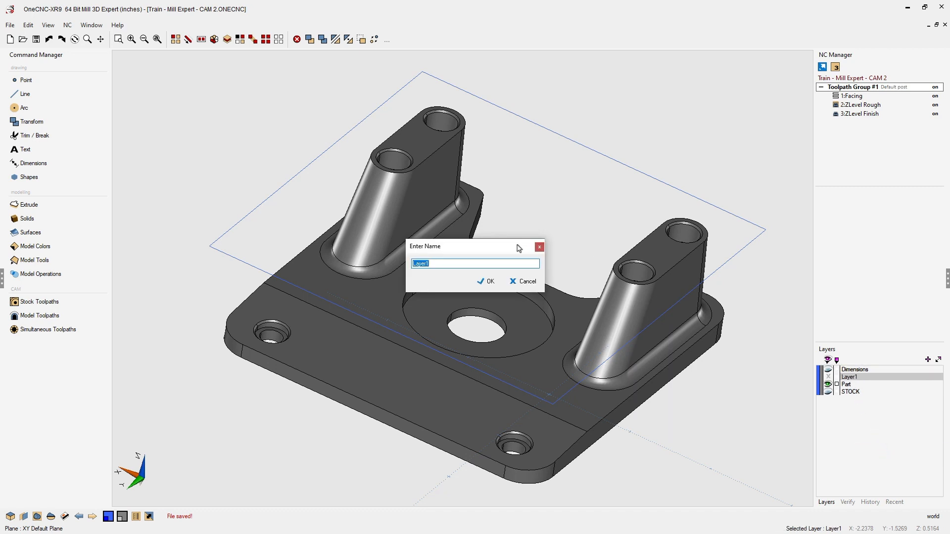
drag(519, 248, 786, 61)
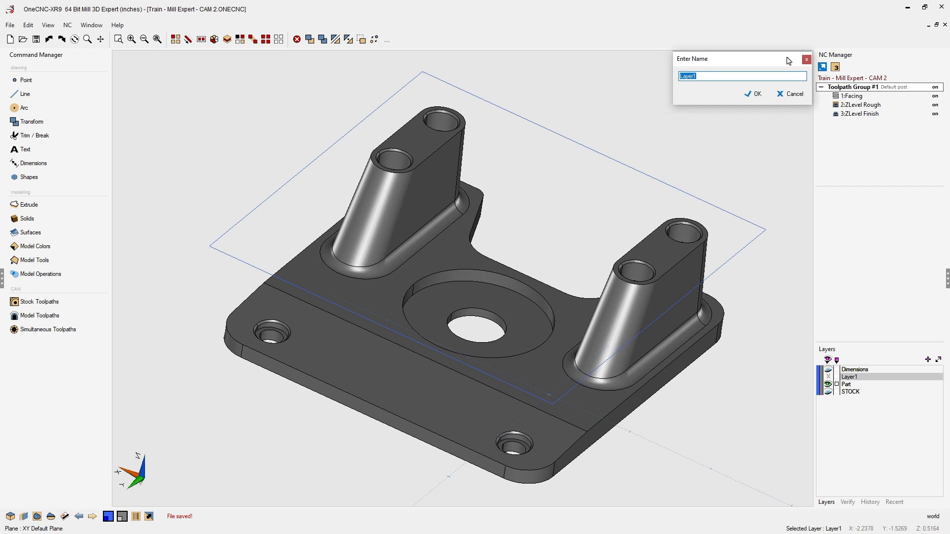
text(Caps)
click(758, 95)
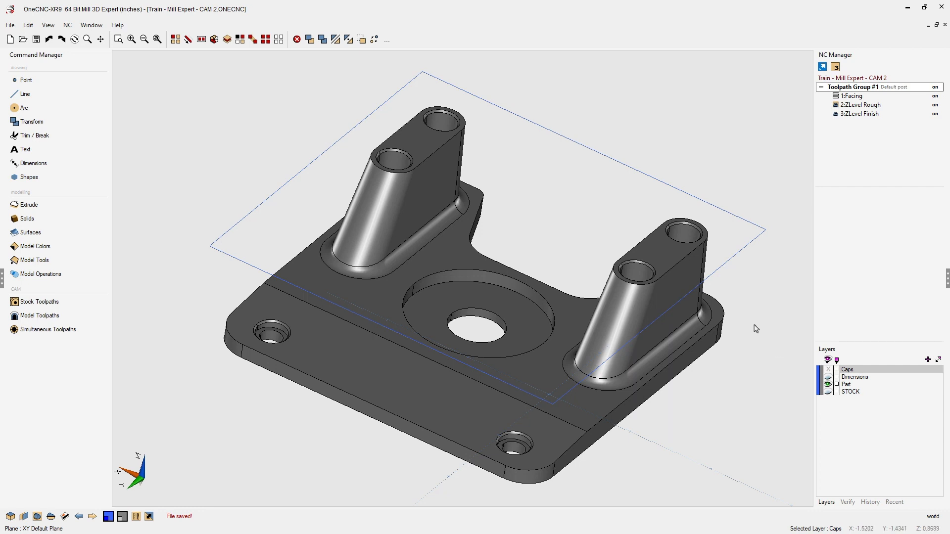
- Use Extract an edge to extract the top edges of the four holes on the two bosses
click(43, 260)
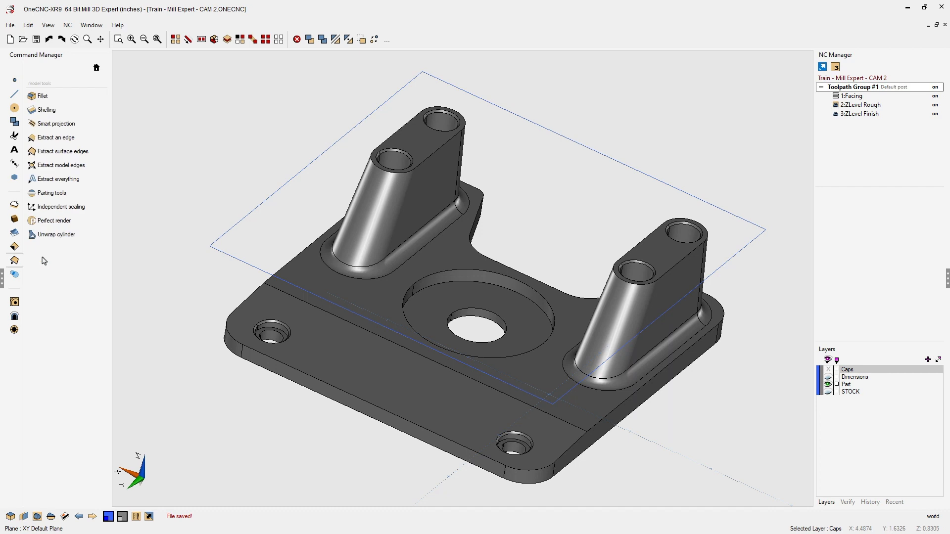
click(78, 140)
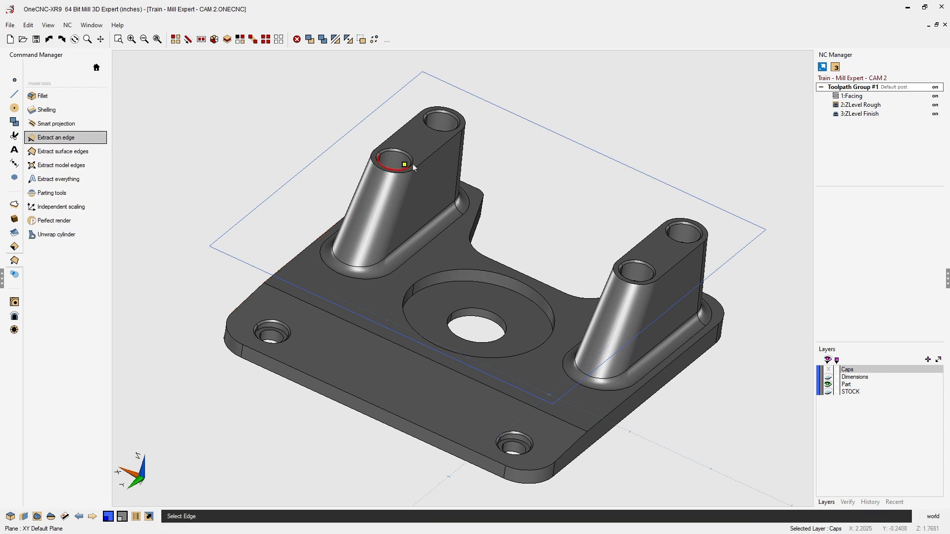
scroll(496, 158, up, 2)
middle_drag(494, 147, 493, 159)
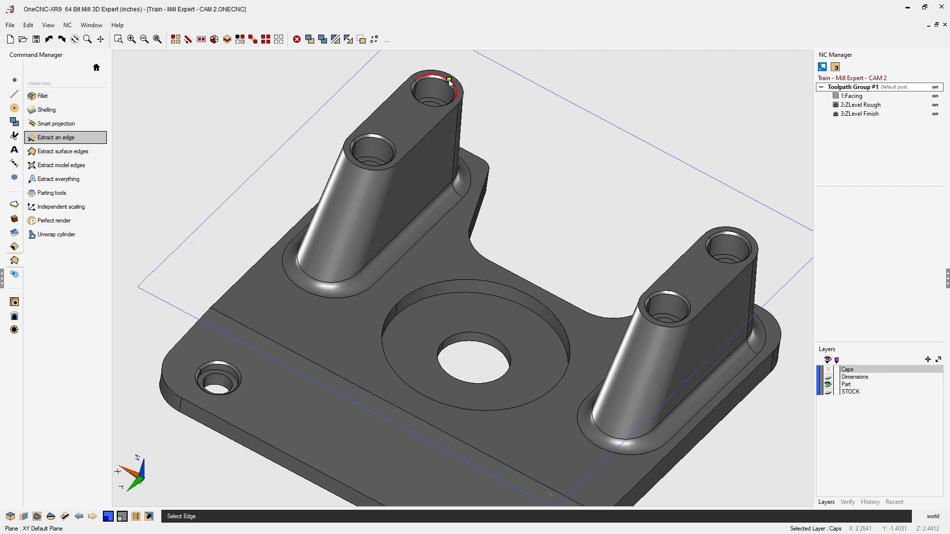
click(450, 81)
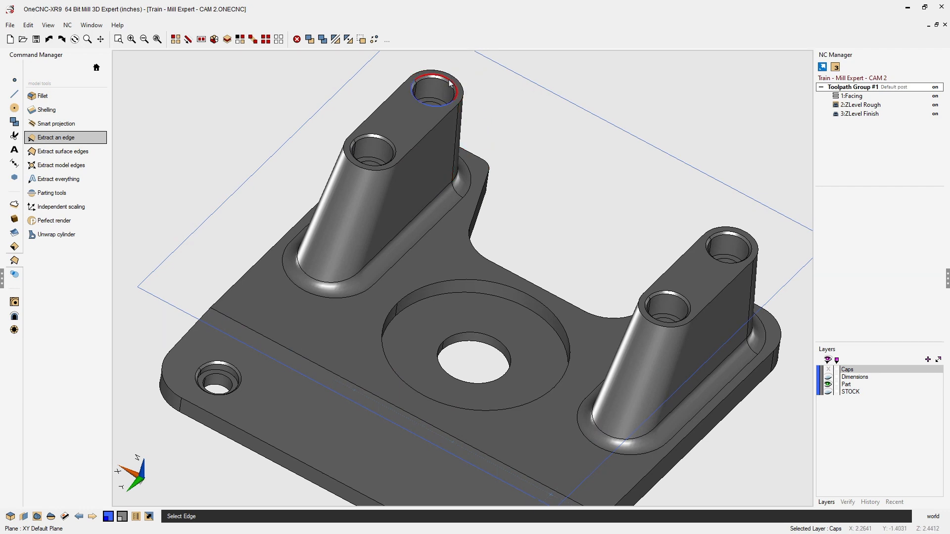
click(389, 143)
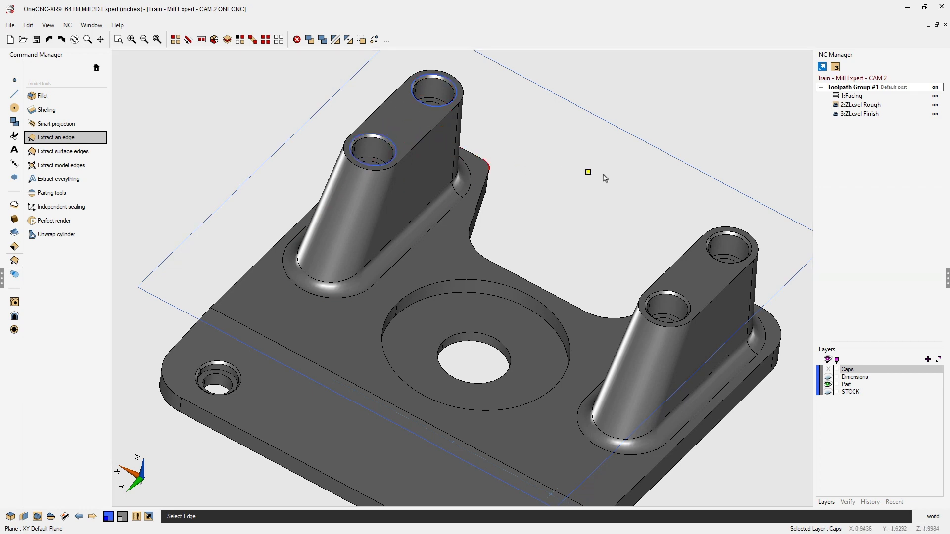
click(739, 236)
click(682, 293)
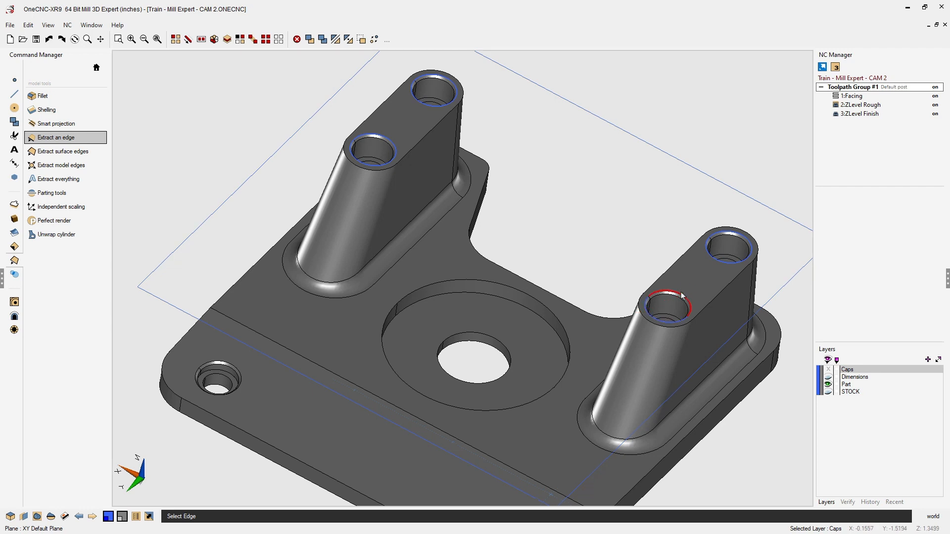
- Extract the central counterbore edge and the two corner hole edges, then finish the command
click(569, 334)
middle_drag(503, 345, 567, 238)
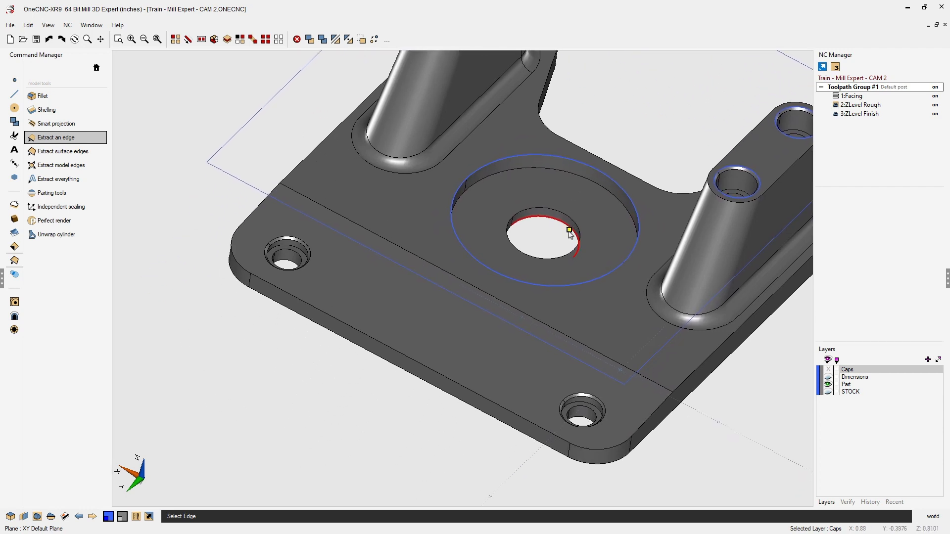
click(308, 243)
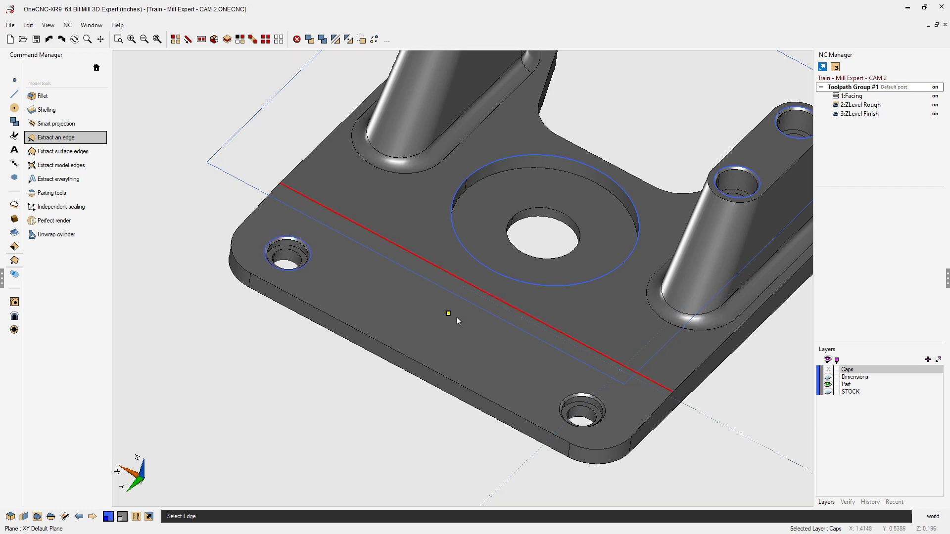
click(572, 391)
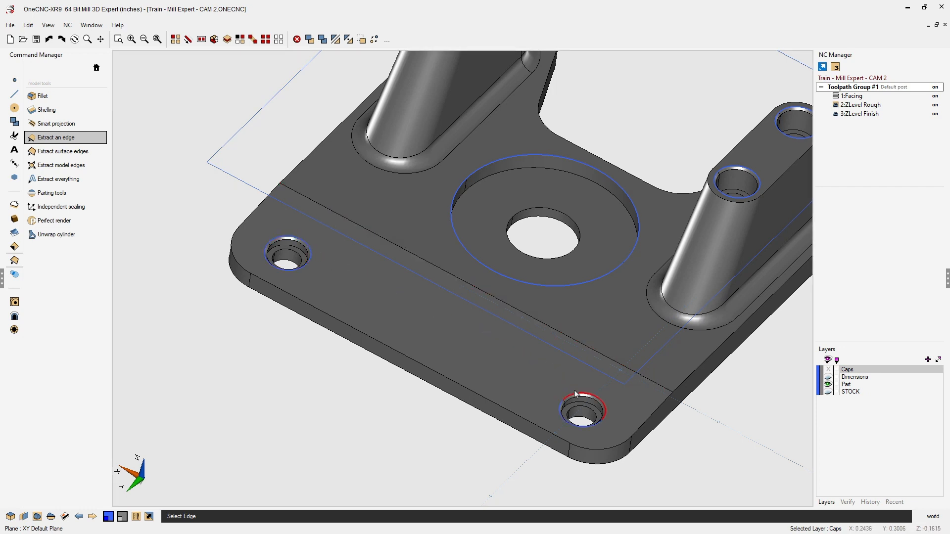
right_click(718, 435)
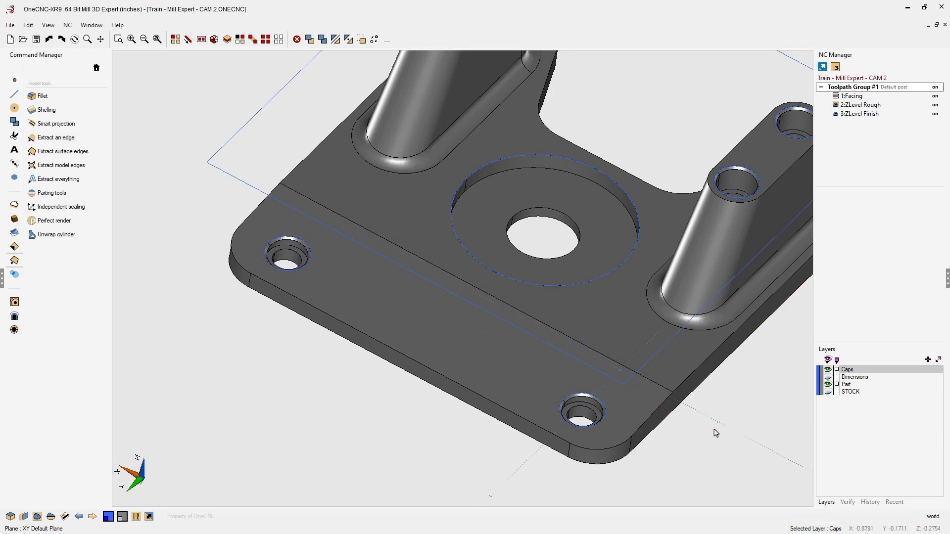
- Hide the Part layer and choose a dark yellow drawing colour
click(828, 385)
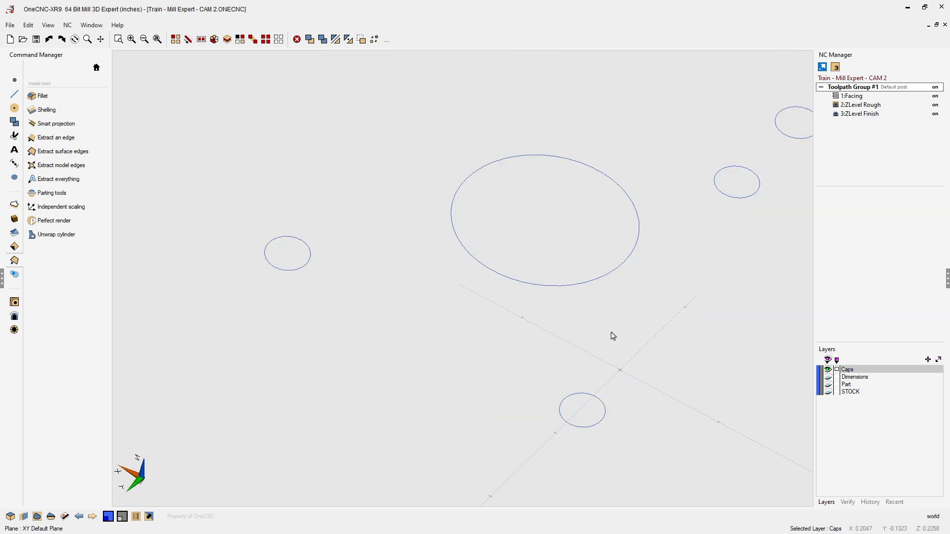
middle_drag(613, 333, 573, 380)
scroll(572, 380, down, 1)
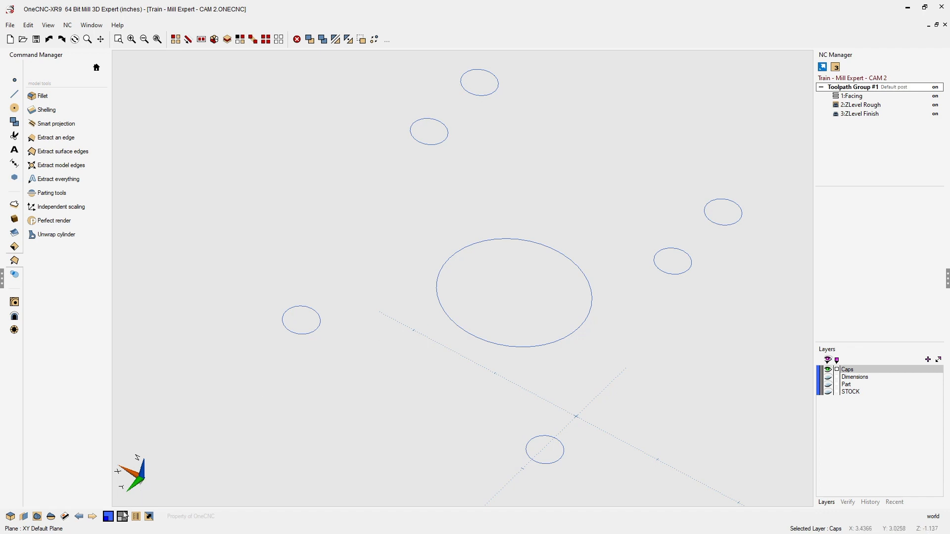
click(122, 516)
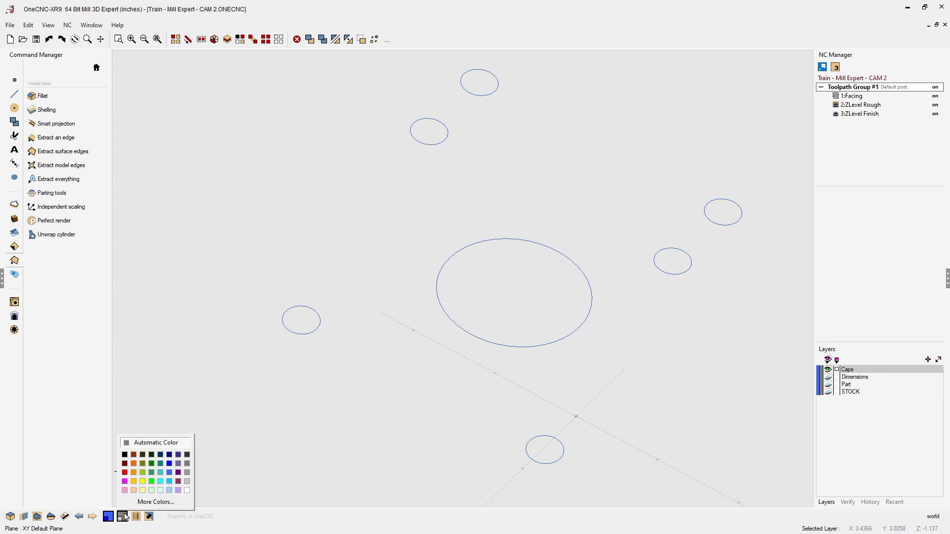
click(134, 482)
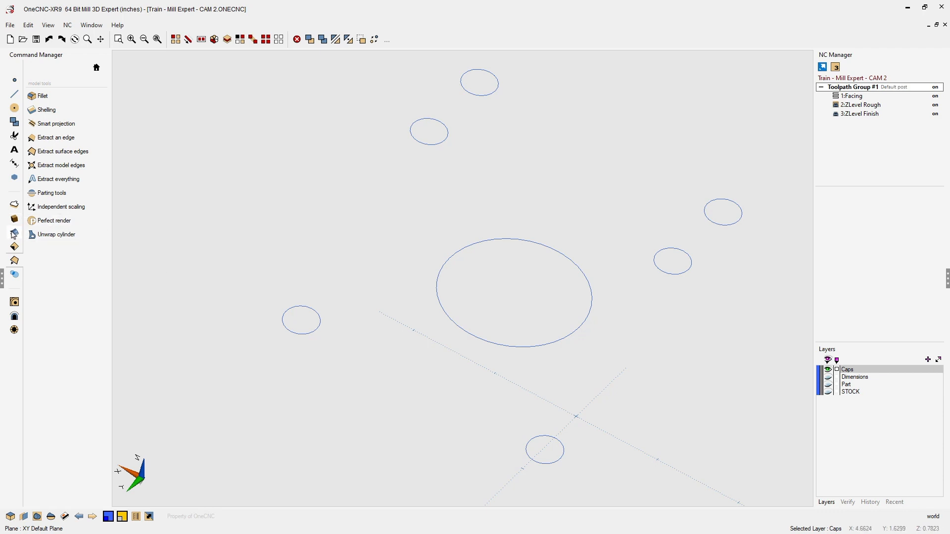
- Create surfaces from curves filling the four boss hole circles
click(14, 234)
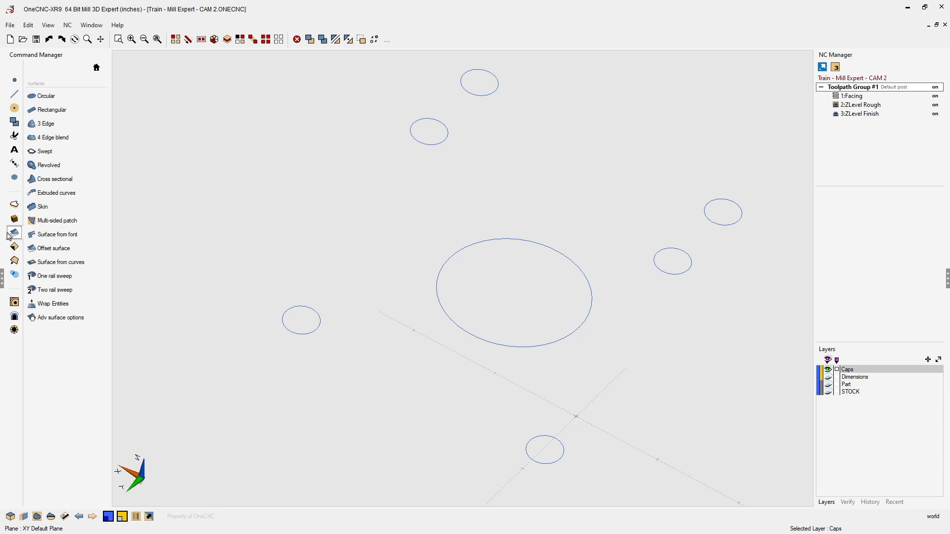
click(60, 263)
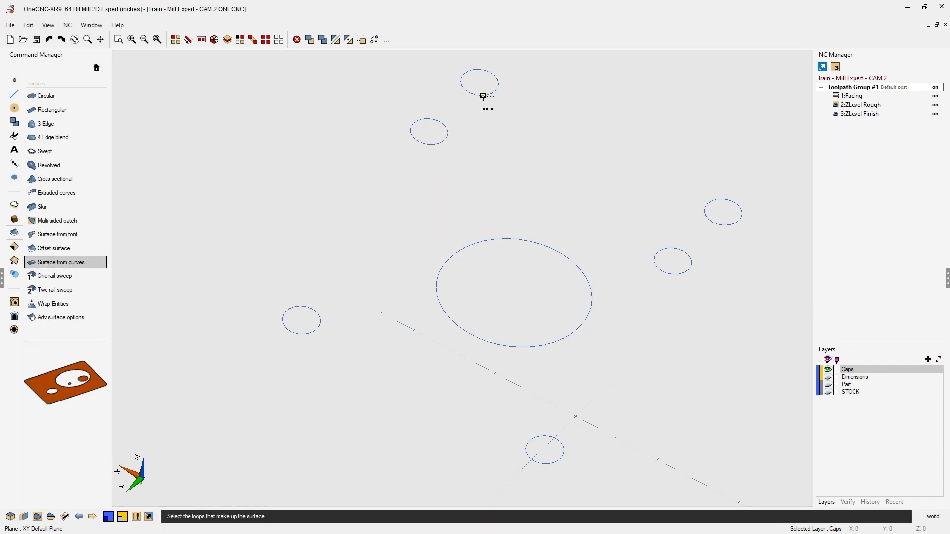
click(482, 96)
click(451, 127)
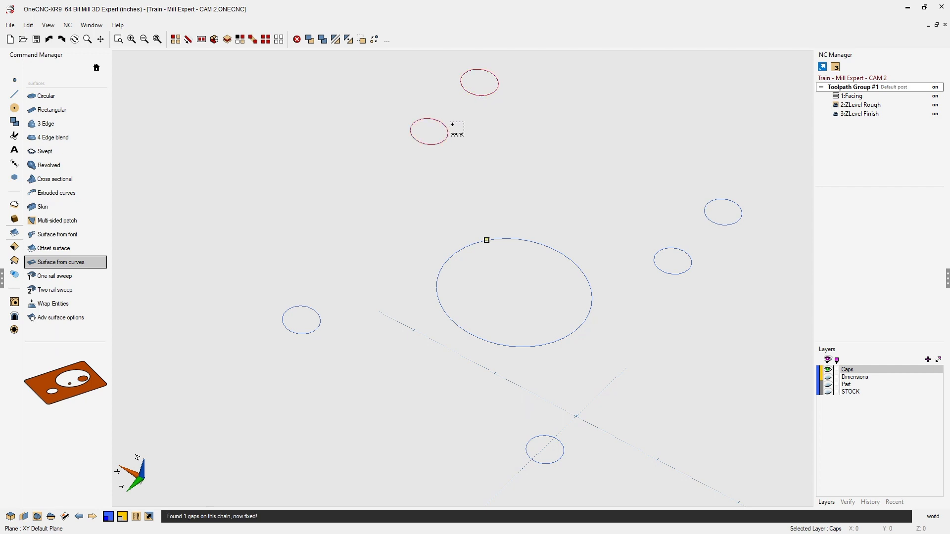
click(661, 229)
click(691, 216)
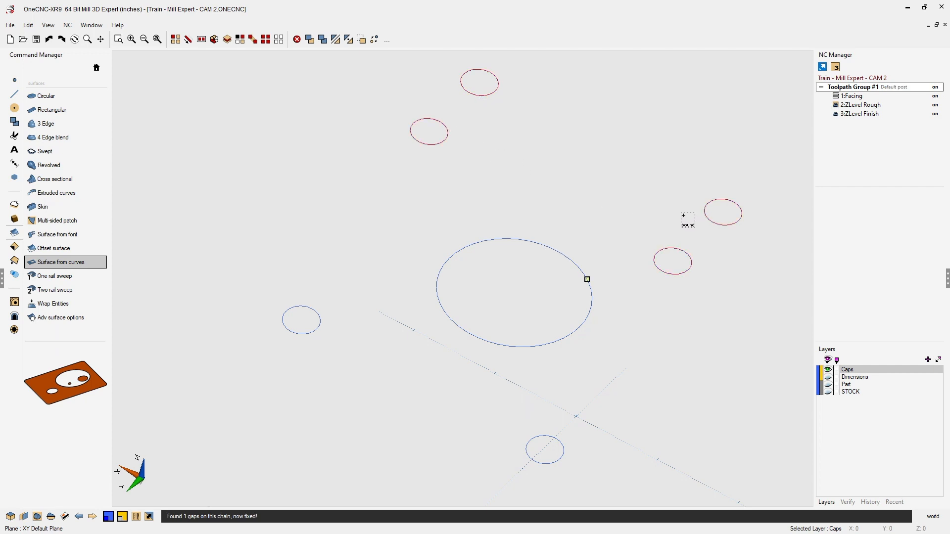
right_click(643, 202)
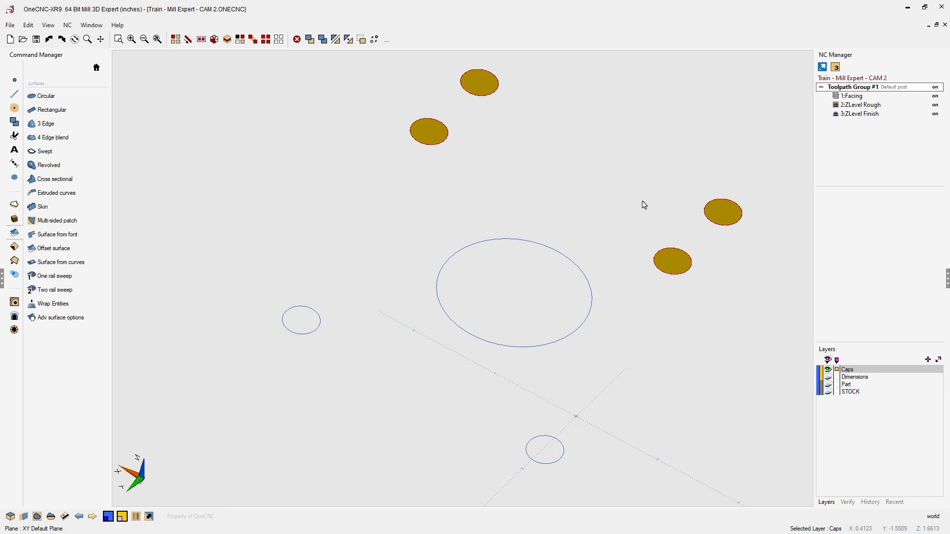
- Create surfaces from curves for the central counterbore circle and the two corner hole circles, then show the Part layer again
click(60, 262)
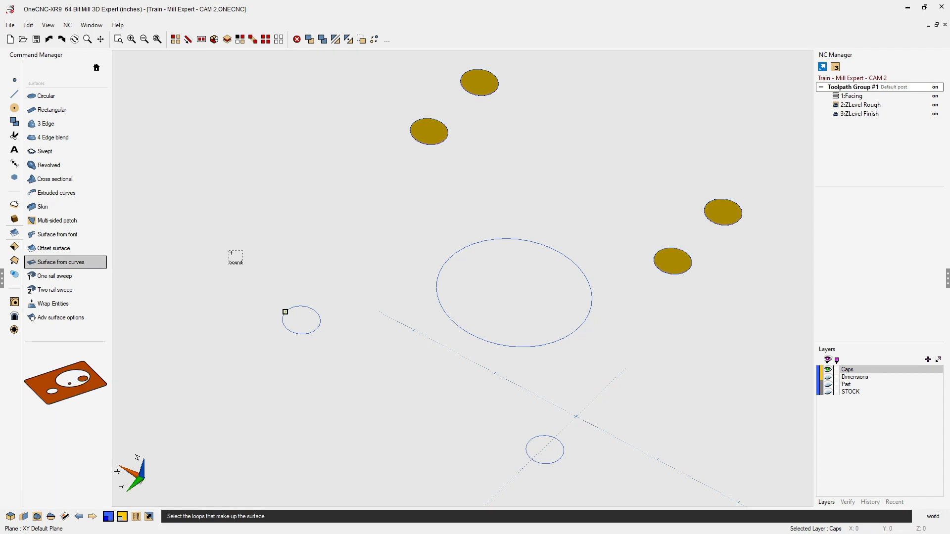
click(435, 265)
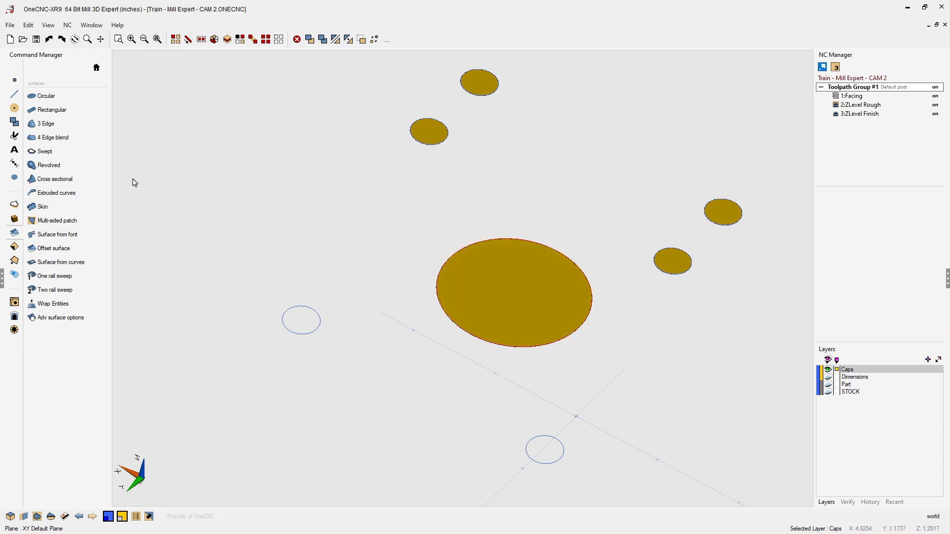
click(64, 262)
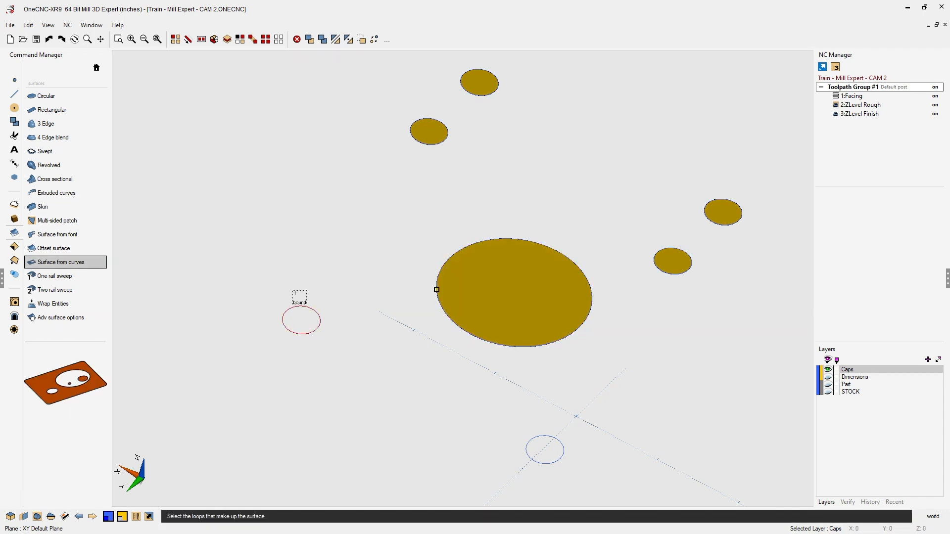
click(526, 440)
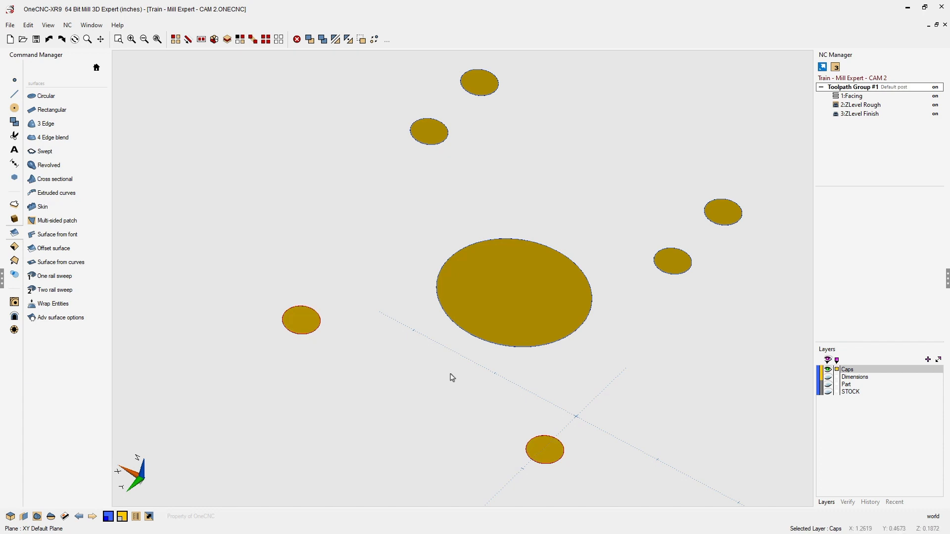
click(828, 384)
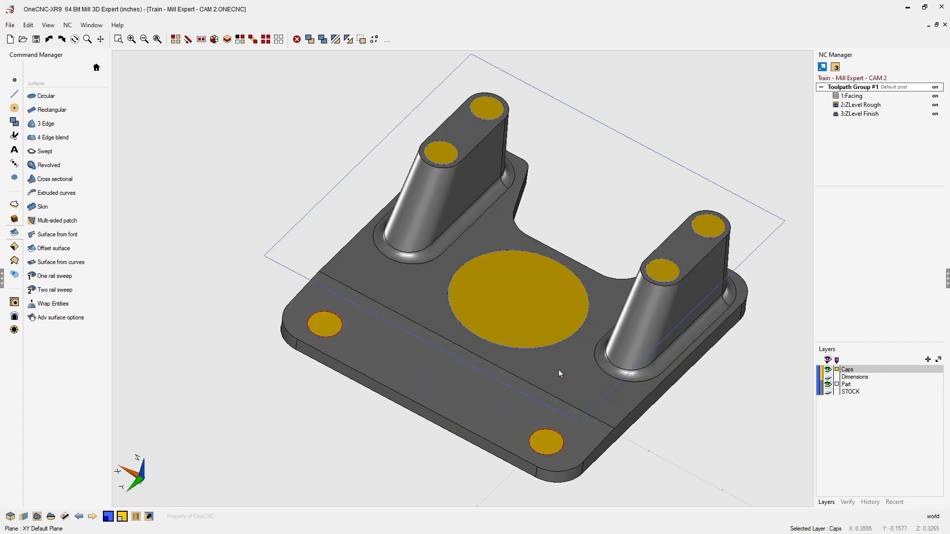
middle_drag(572, 361, 530, 351)
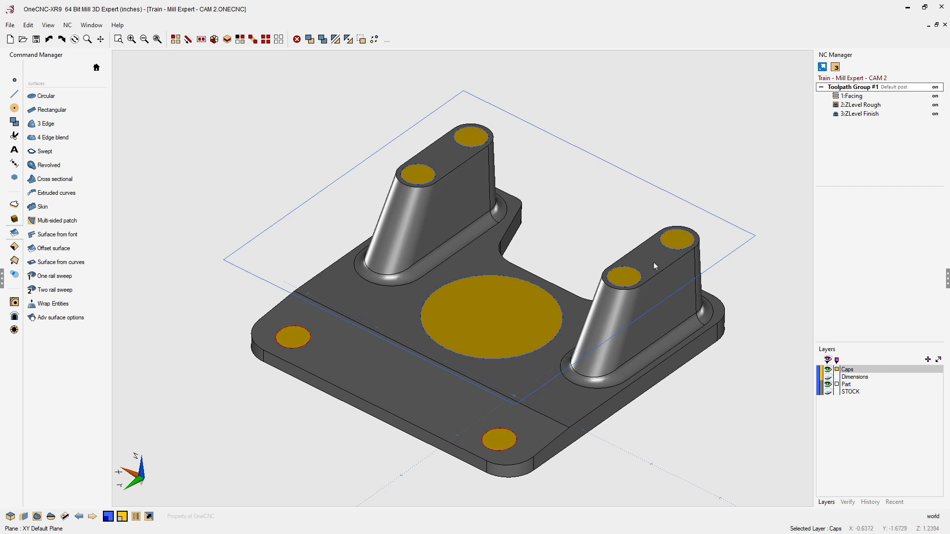
- Regenerate the Z Level Finish operation with its existing tool and settings, keeping the current machining boundary
right_click(855, 114)
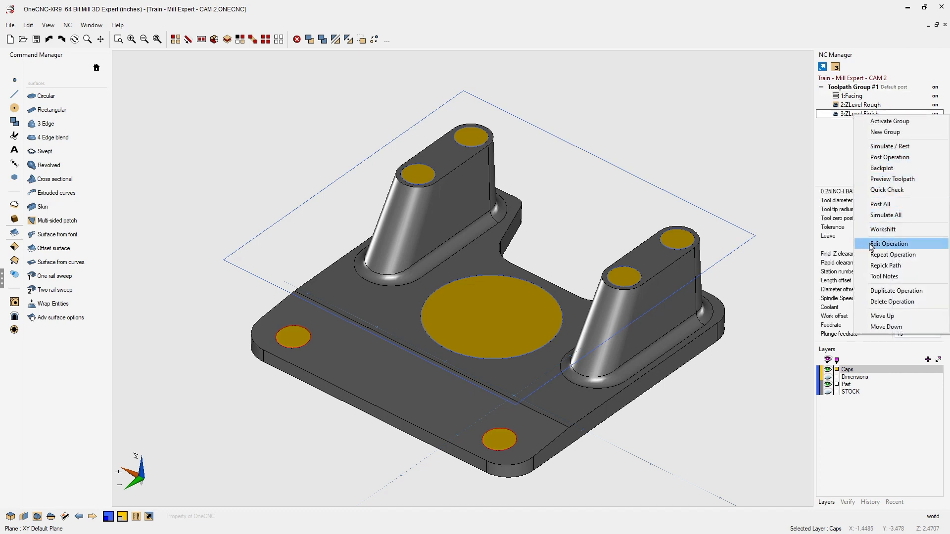
click(875, 266)
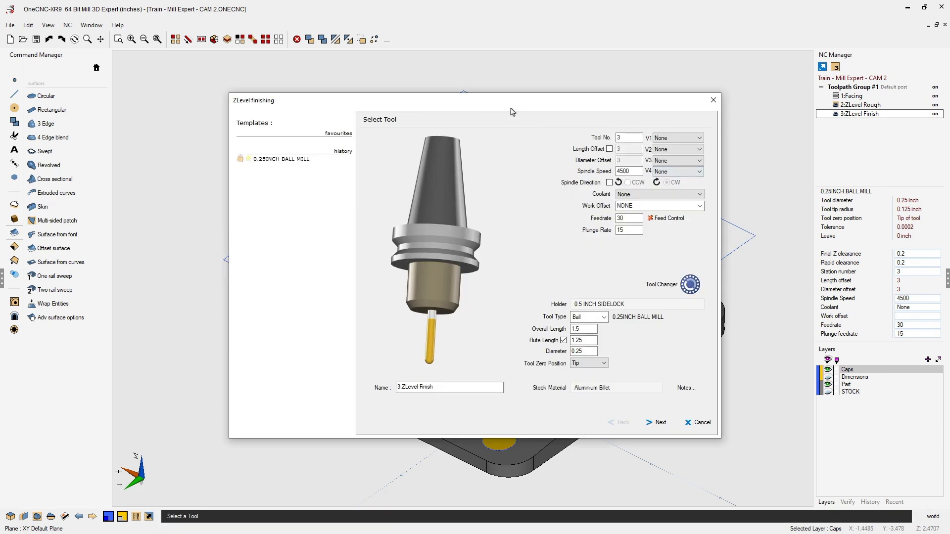
drag(510, 106, 396, 68)
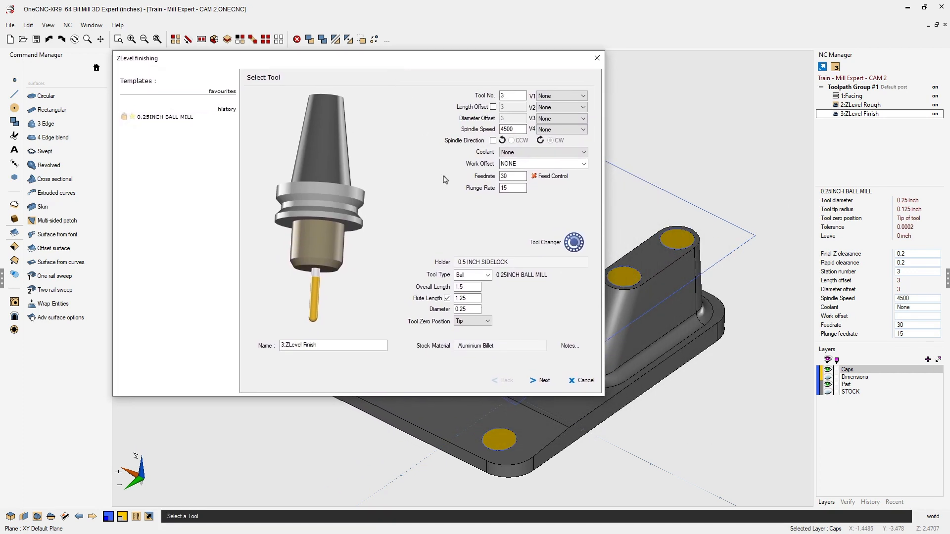
click(545, 380)
click(544, 381)
click(545, 380)
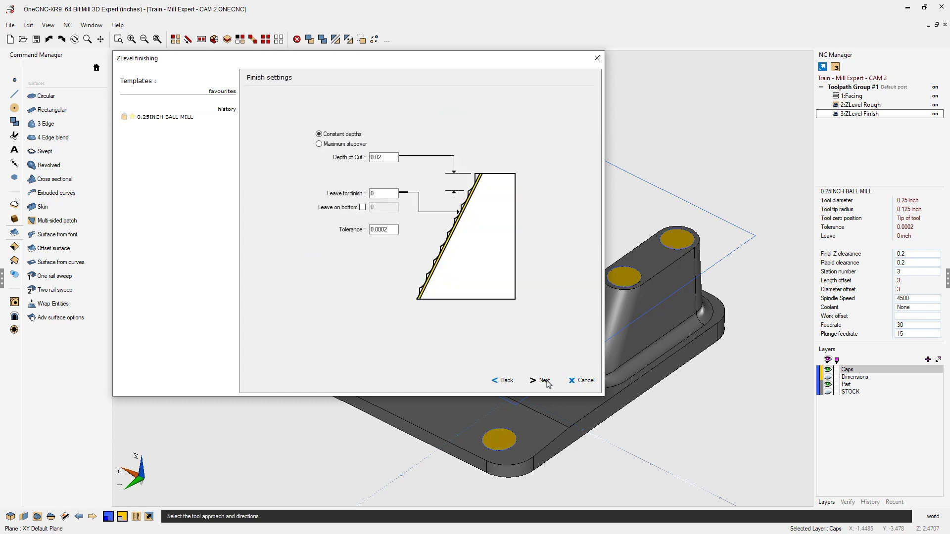
click(545, 381)
click(544, 381)
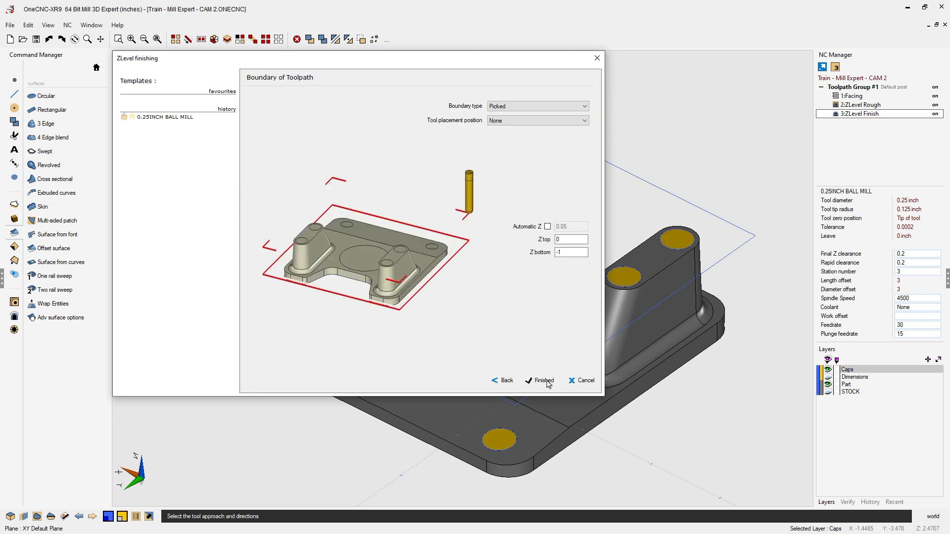
click(547, 383)
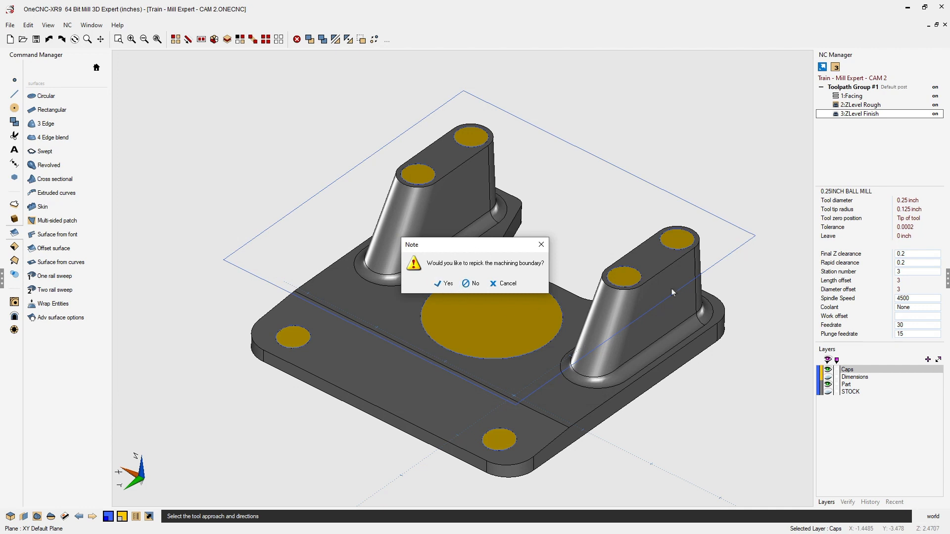
click(473, 283)
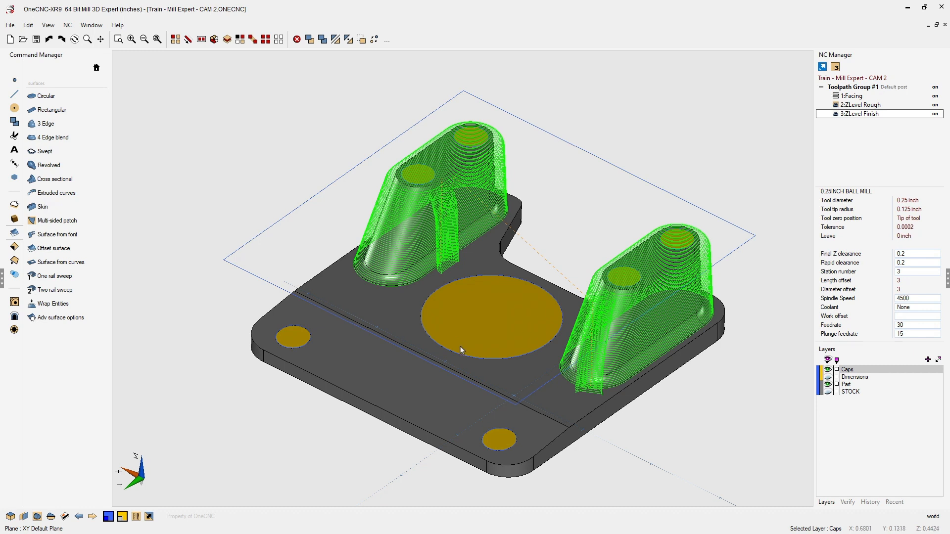
- Simulate the whole toolpath group against the stock model at a faster speed and inspect the result
right_click(856, 89)
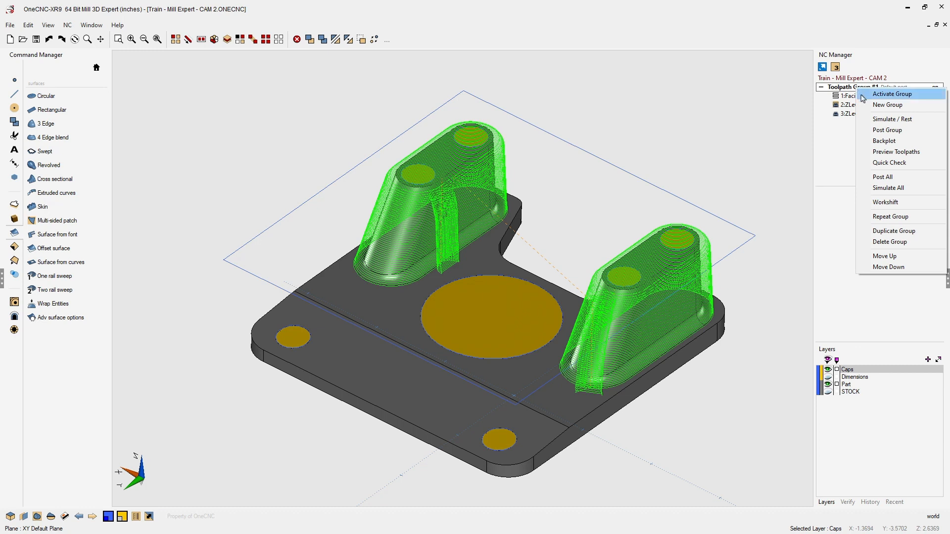
click(890, 119)
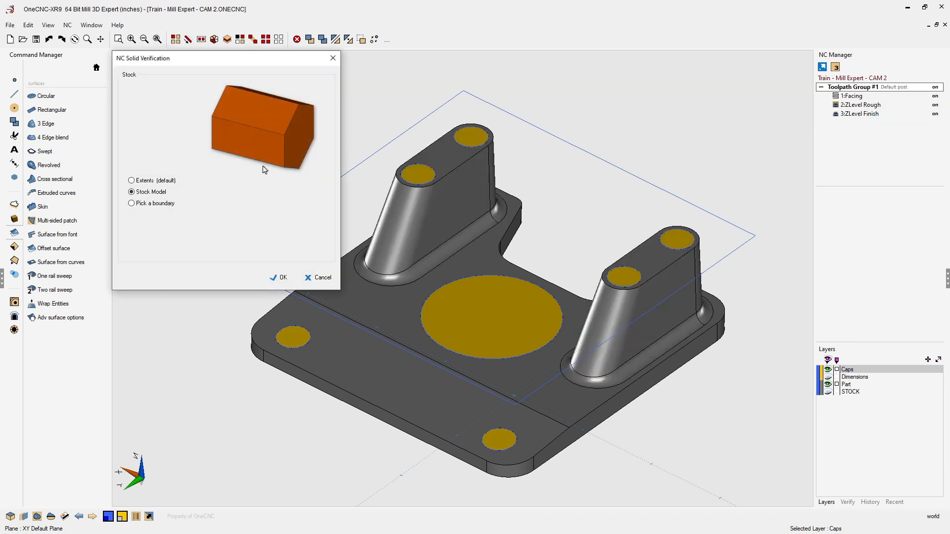
click(285, 279)
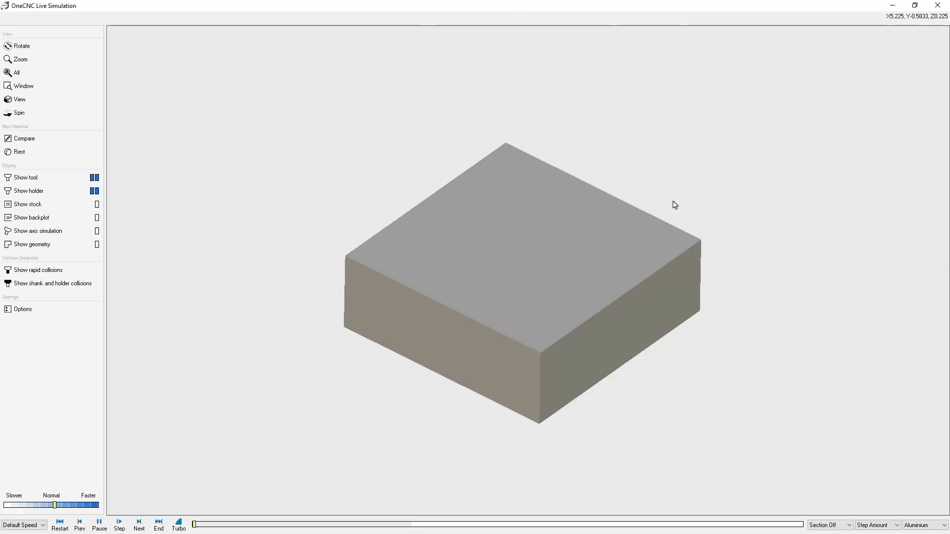
click(71, 505)
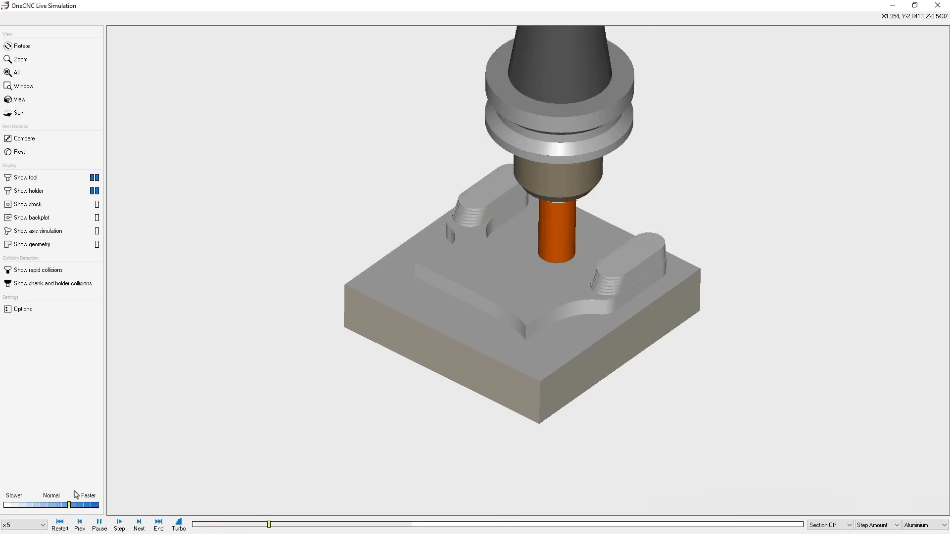
scroll(473, 331, up, 2)
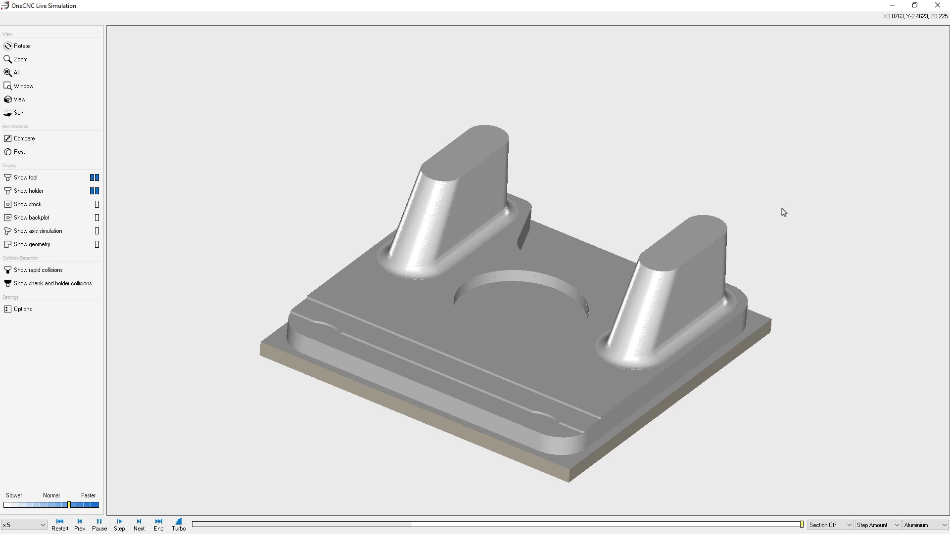
click(939, 9)
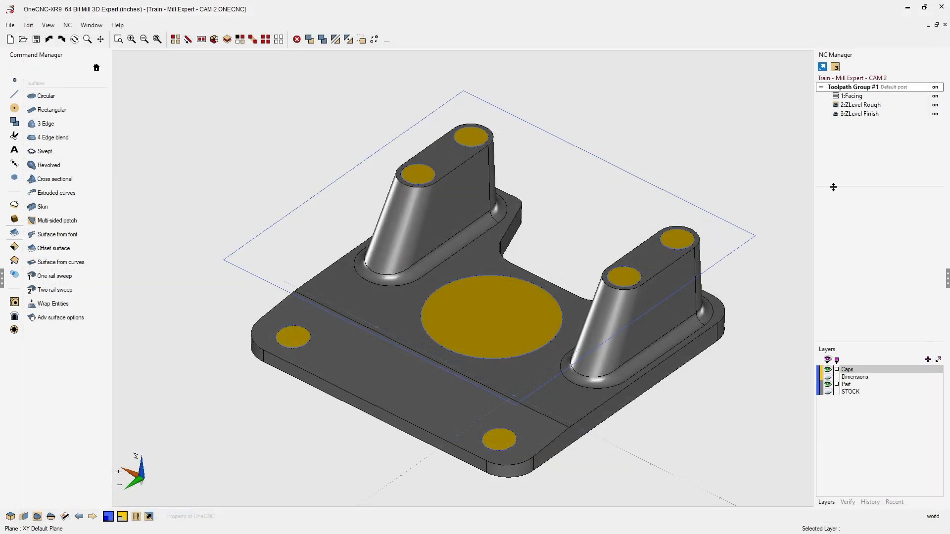
- Hide the central counterbore cap surface
click(847, 109)
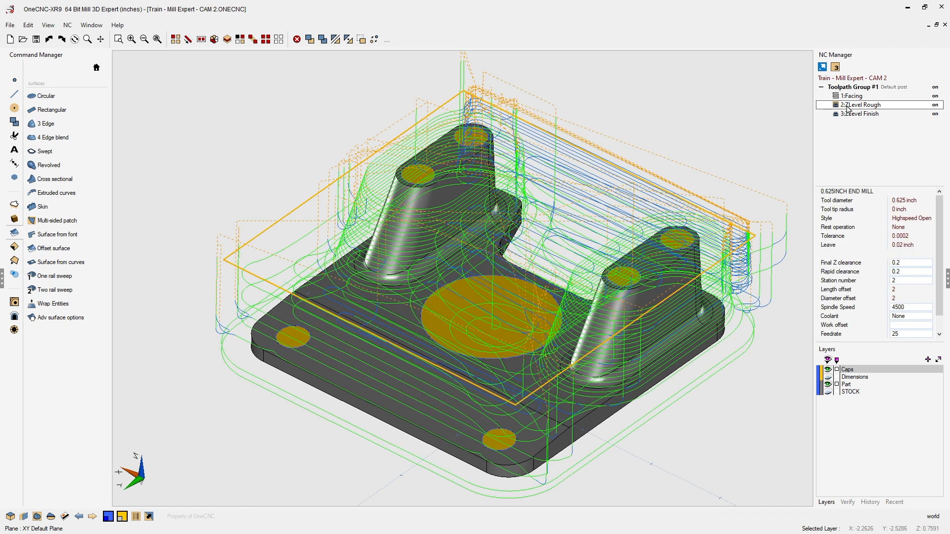
click(741, 185)
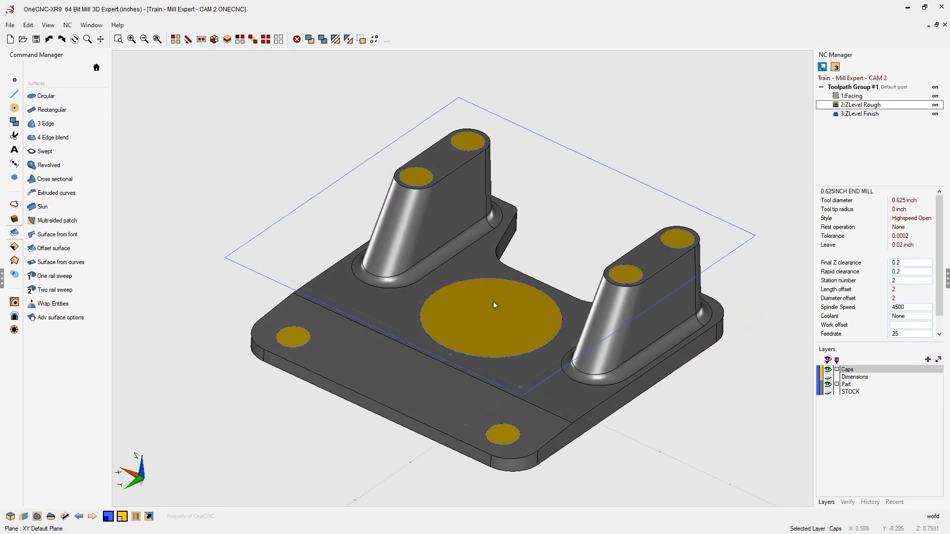
key(s)
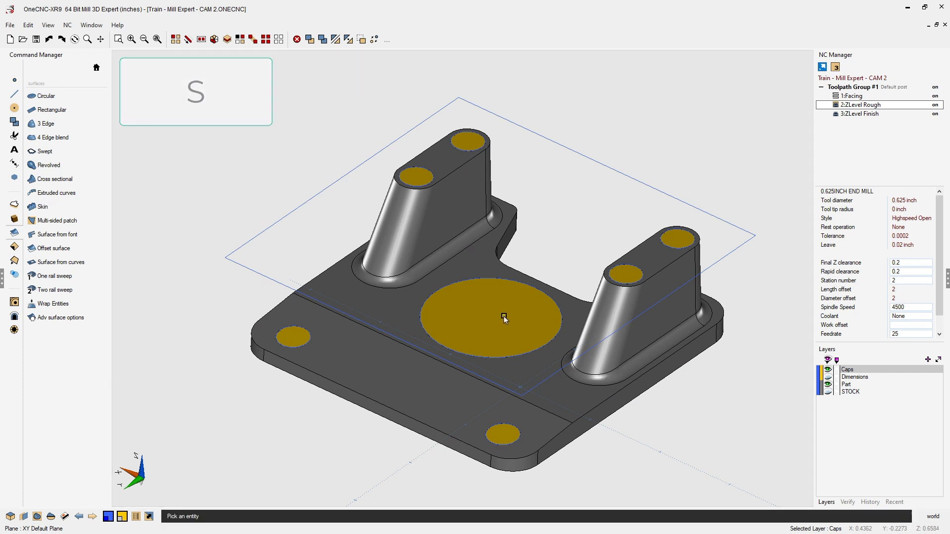
click(504, 316)
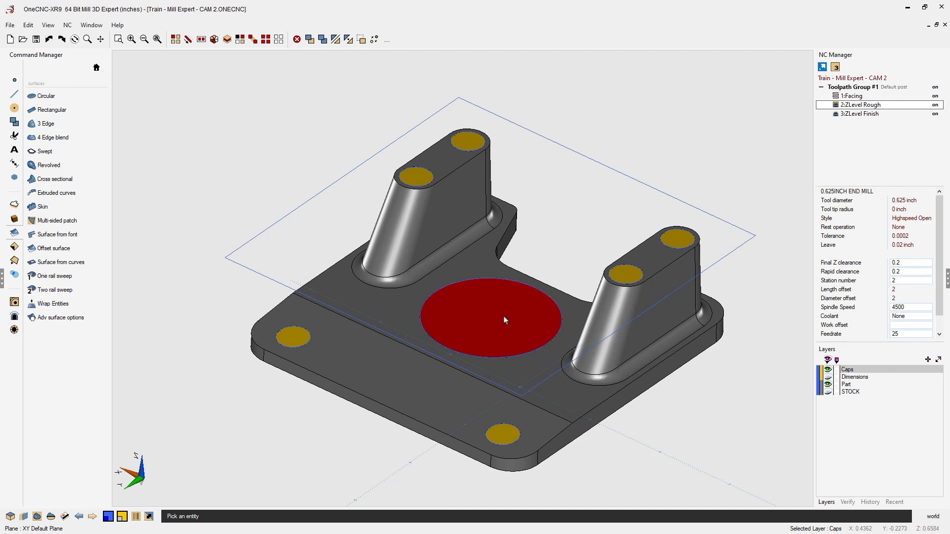
key(b)
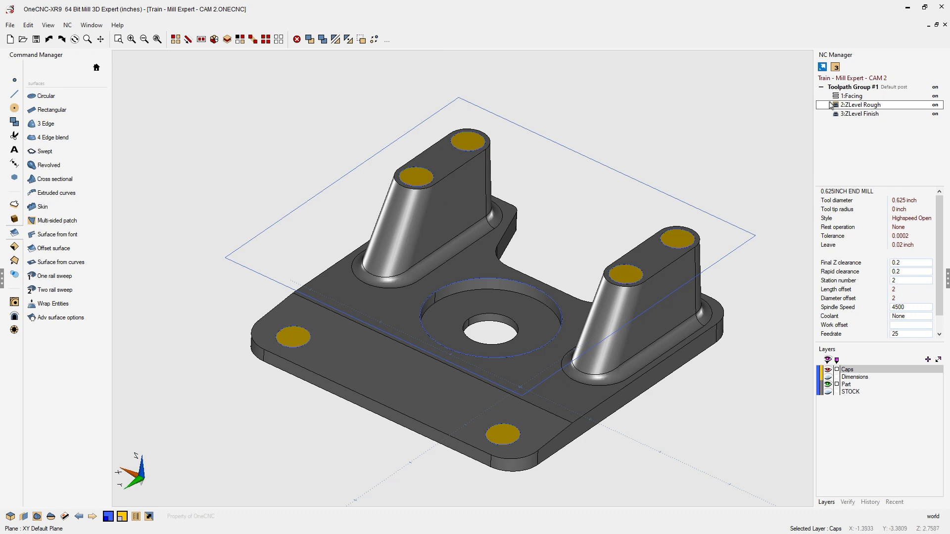
- Regenerate the Z Level Rough operation with its existing settings, keeping the current machining boundary
right_click(853, 107)
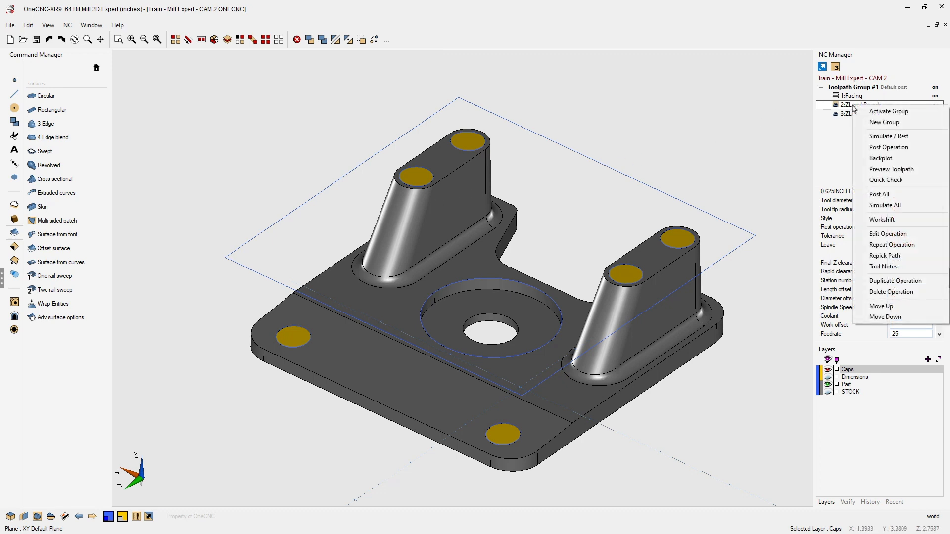
click(891, 256)
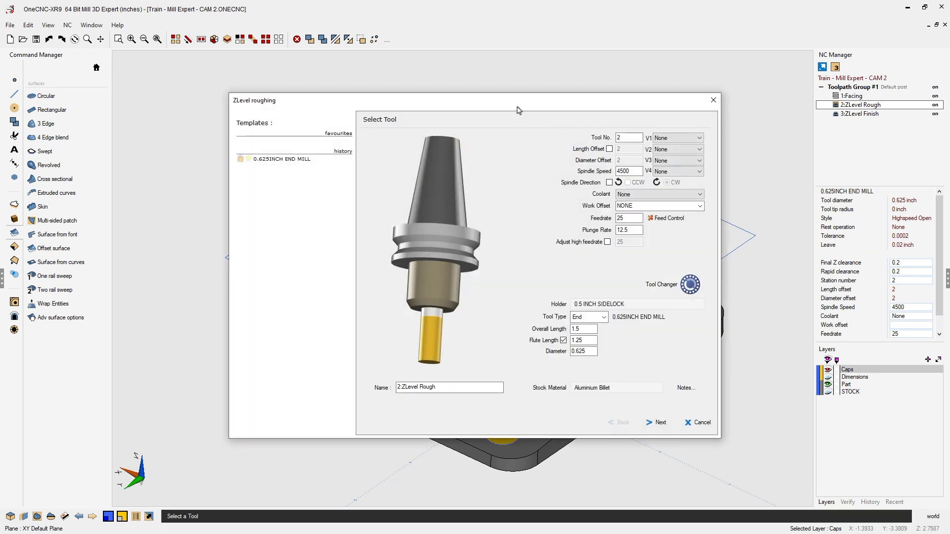
drag(518, 106, 401, 67)
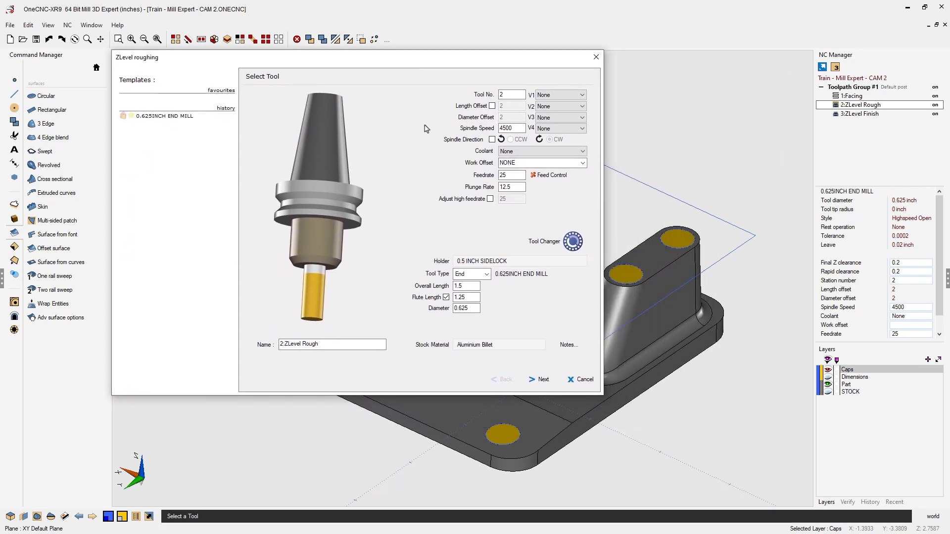
click(543, 379)
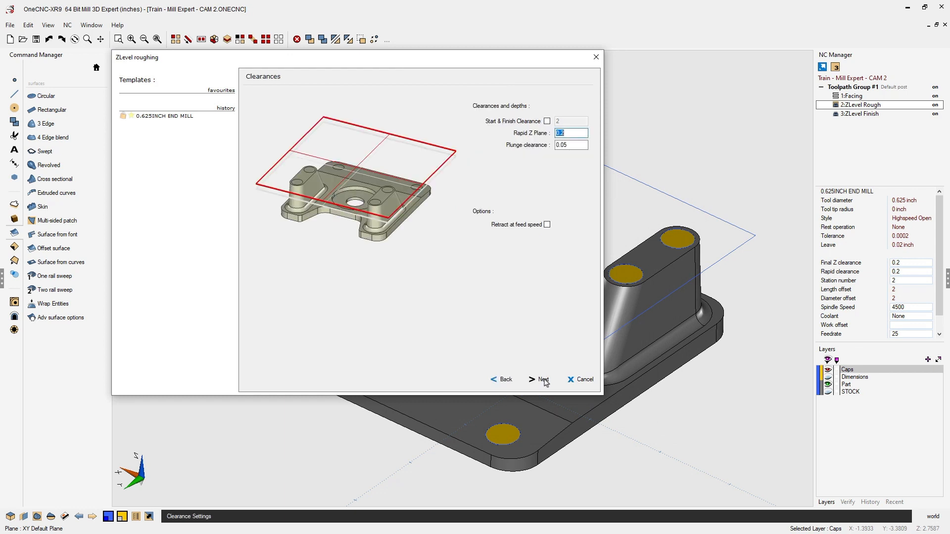
click(543, 379)
click(543, 380)
click(543, 380)
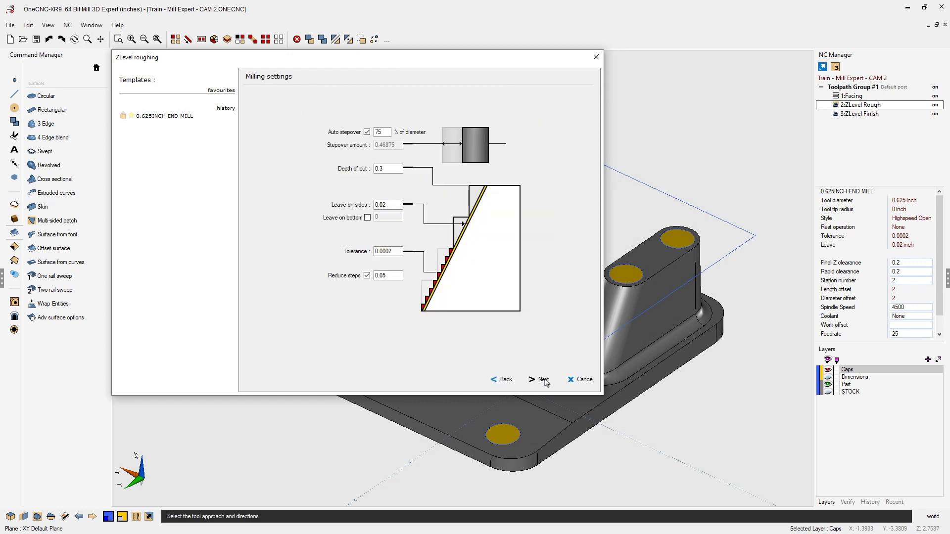
click(543, 380)
click(543, 380)
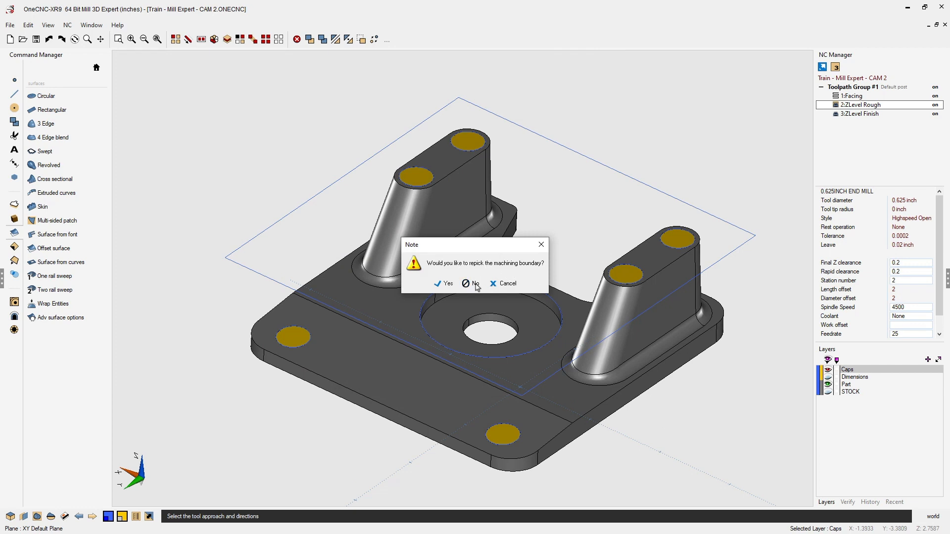
click(503, 282)
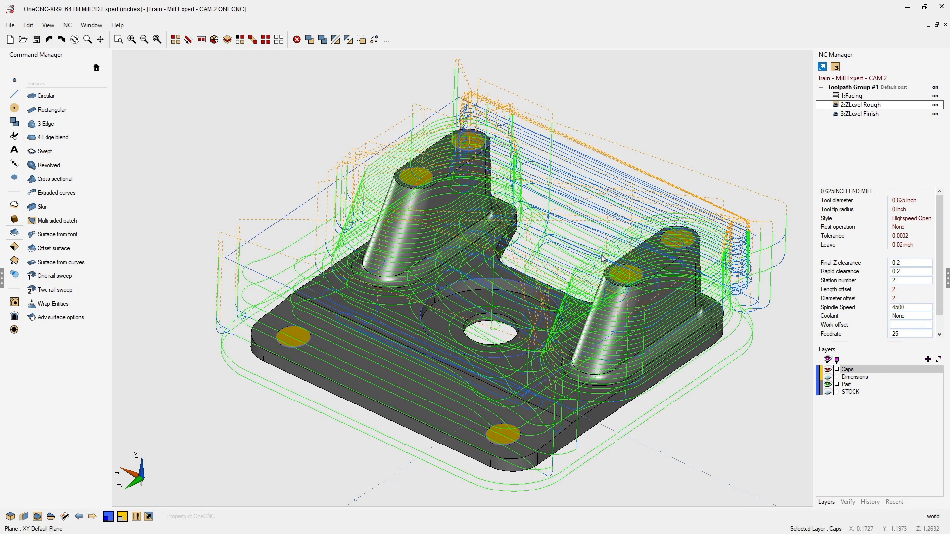
middle_drag(601, 255, 598, 260)
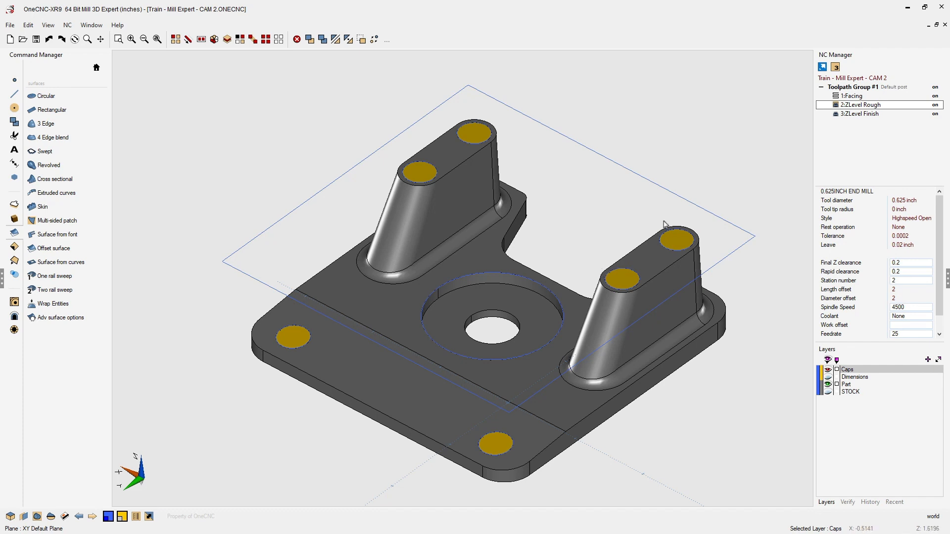
- Simulate the whole toolpath group against the stock model and inspect the machined part from several angles
click(845, 89)
right_click(848, 92)
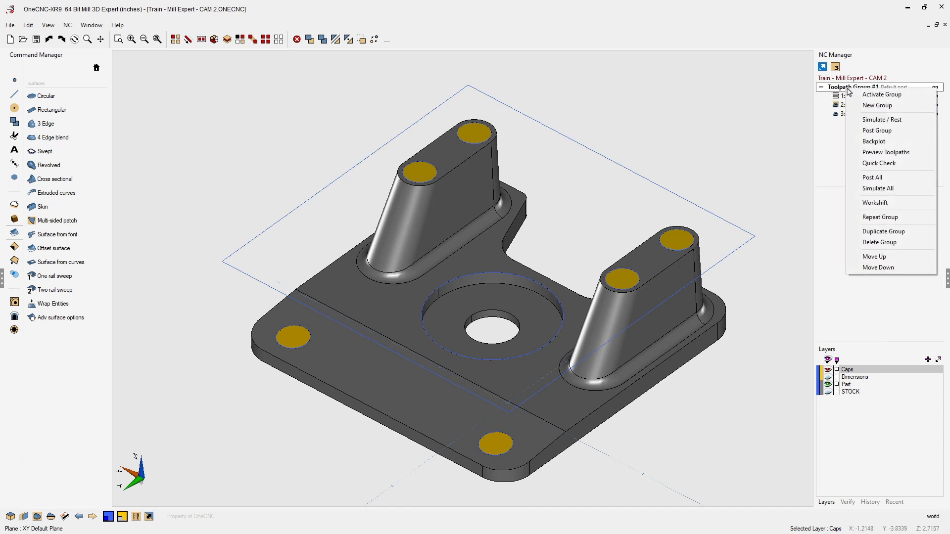
click(869, 120)
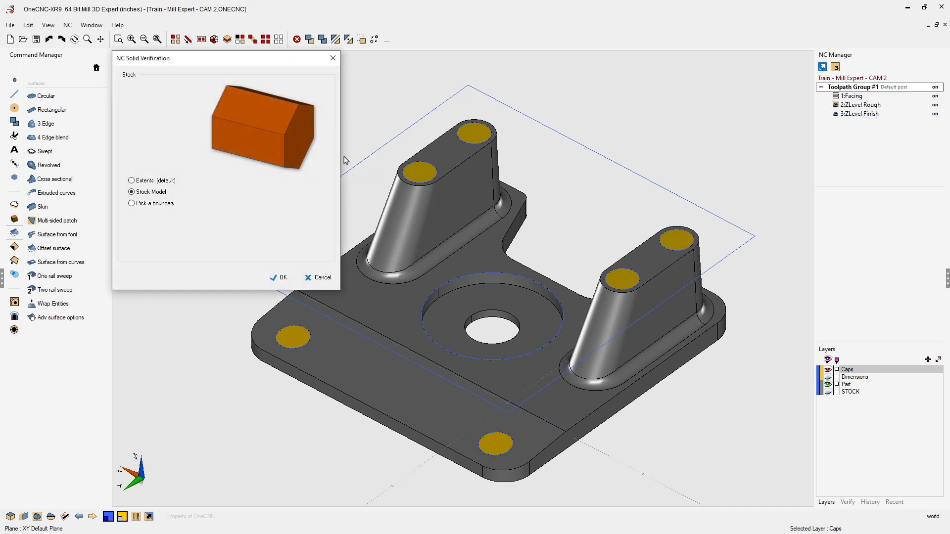
click(280, 278)
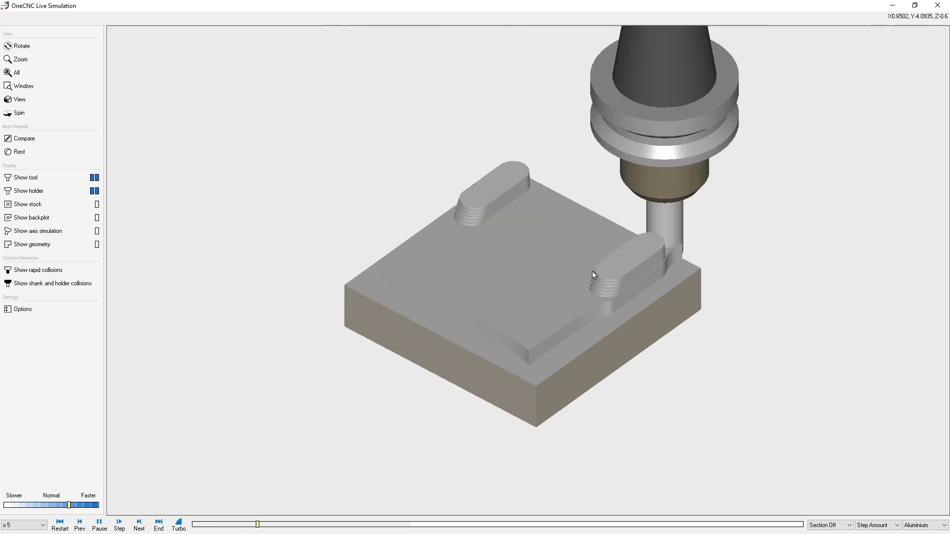
scroll(589, 288, up, 3)
scroll(589, 287, up, 1)
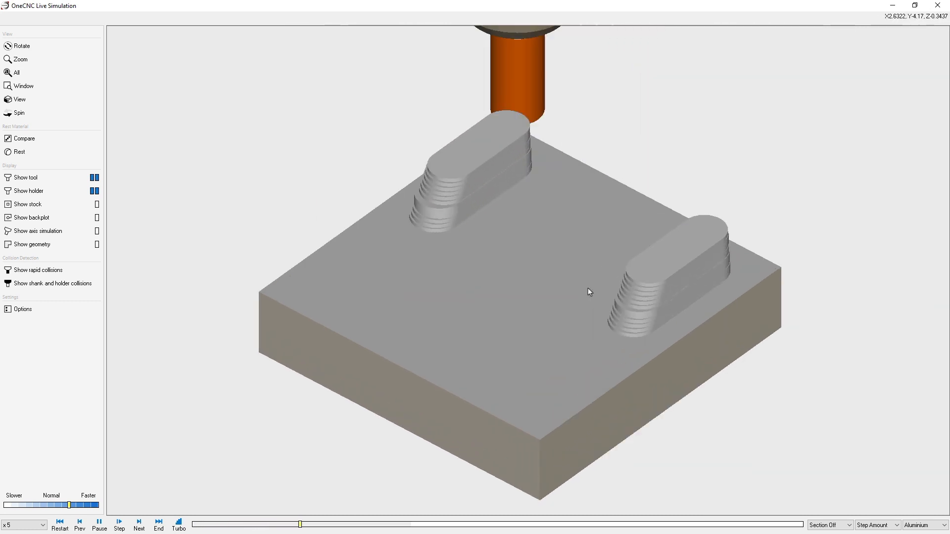
middle_drag(588, 293, 613, 247)
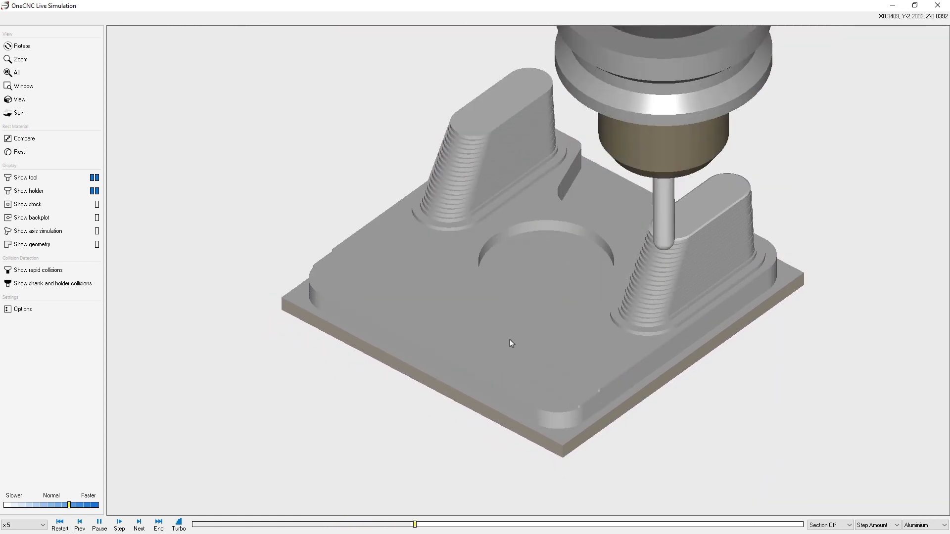
middle_drag(510, 342, 530, 335)
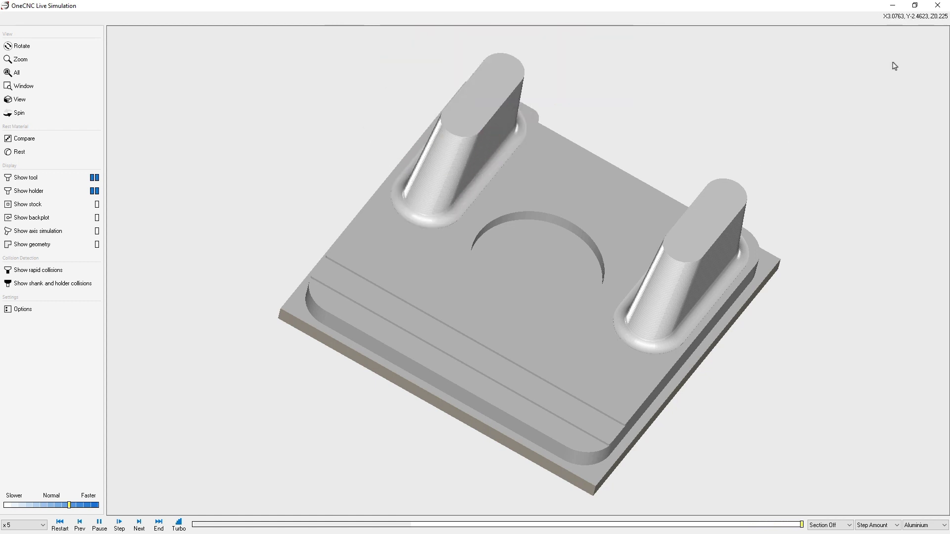
click(938, 6)
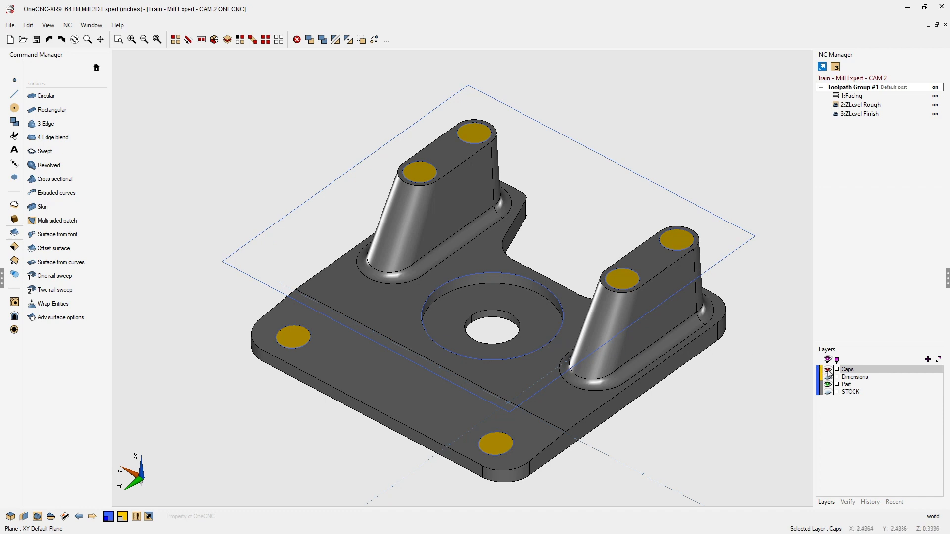
- Restore the hidden central cap surface and switch the command list to the machining toolpath commands
click(828, 370)
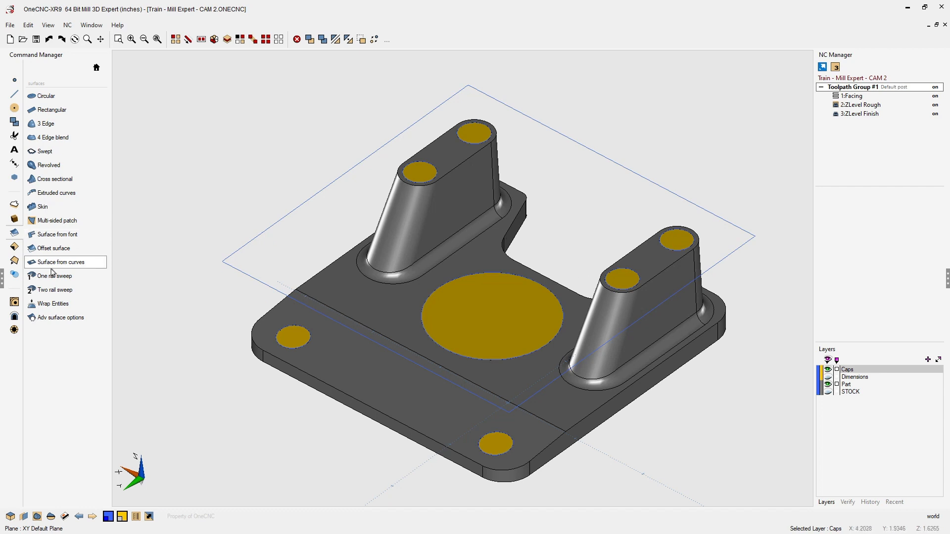
click(14, 317)
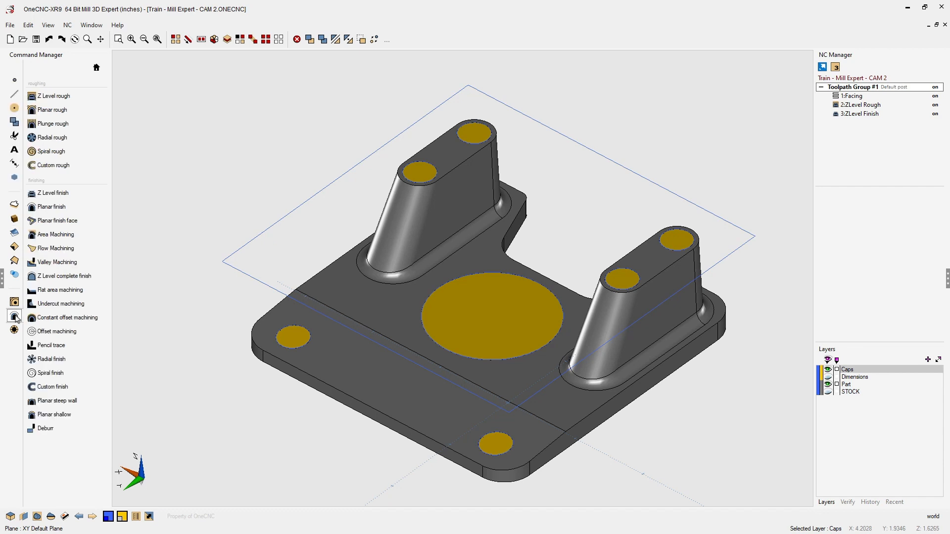
- Start a Flat area machining operation and set tool number 4, spindle speed 3700 and feedrate 35
click(59, 293)
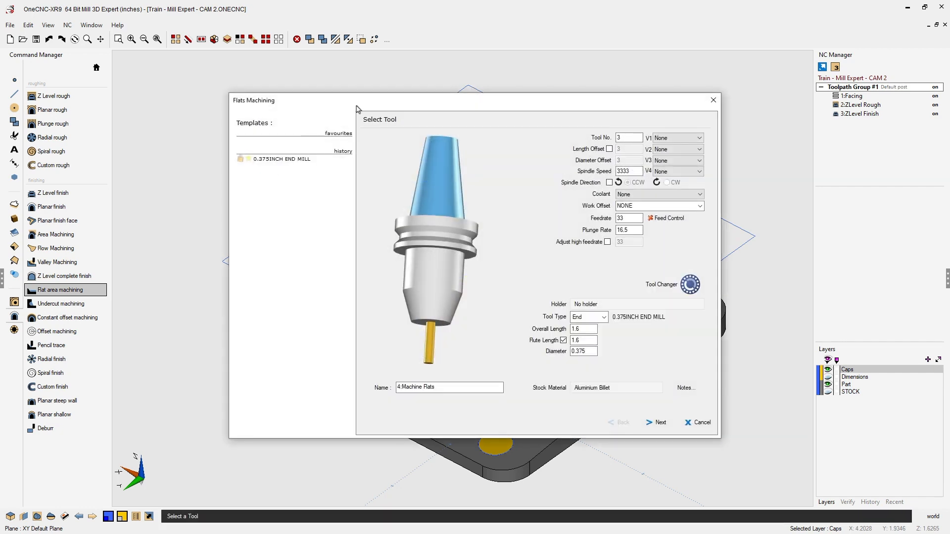
drag(354, 106, 242, 65)
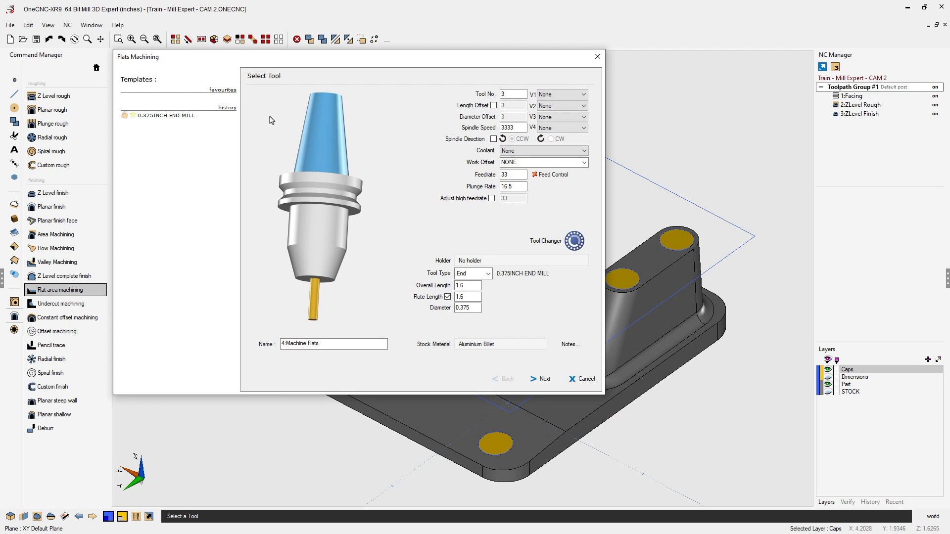
double_click(503, 95)
text(4)
double_click(507, 126)
text(3700)
double_click(507, 174)
- Assign the 0.5 INCH SIDELOCK holder to the tool
click(483, 261)
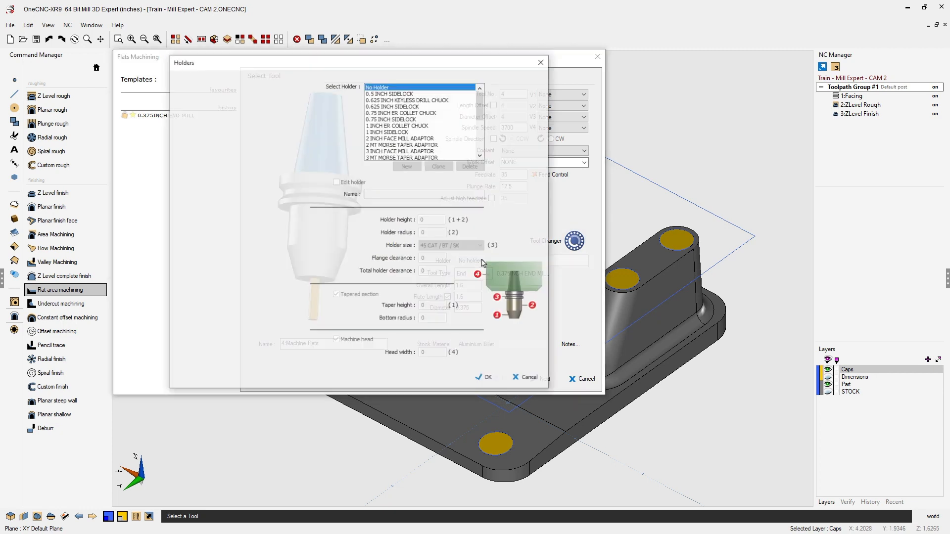
click(390, 94)
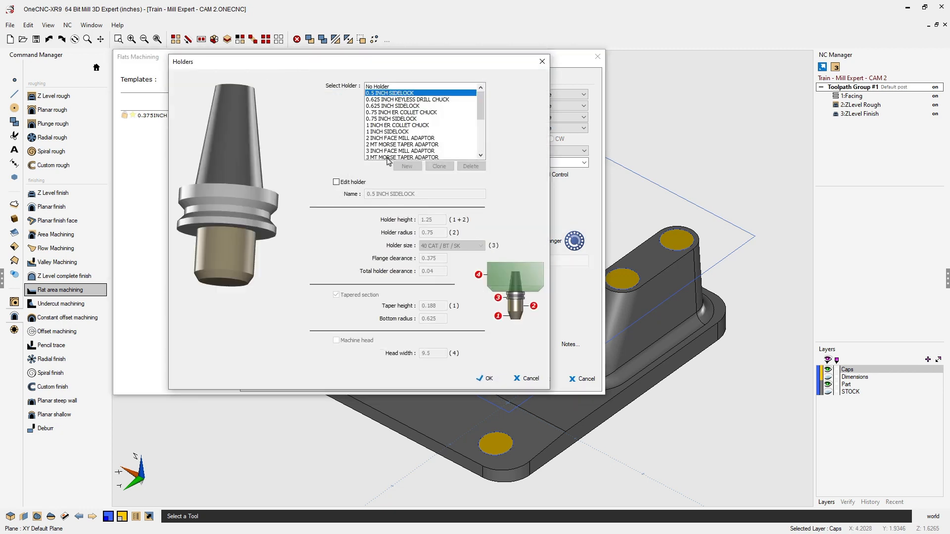
click(486, 379)
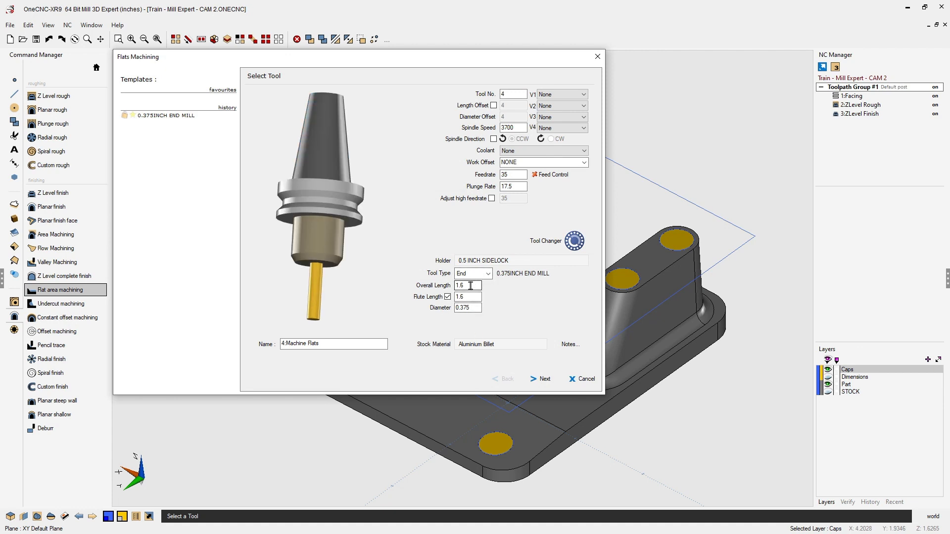
- Set the tool's overall length to 1.75 and flute length to 1.5, then move past the tool settings
double_click(470, 286)
double_click(456, 297)
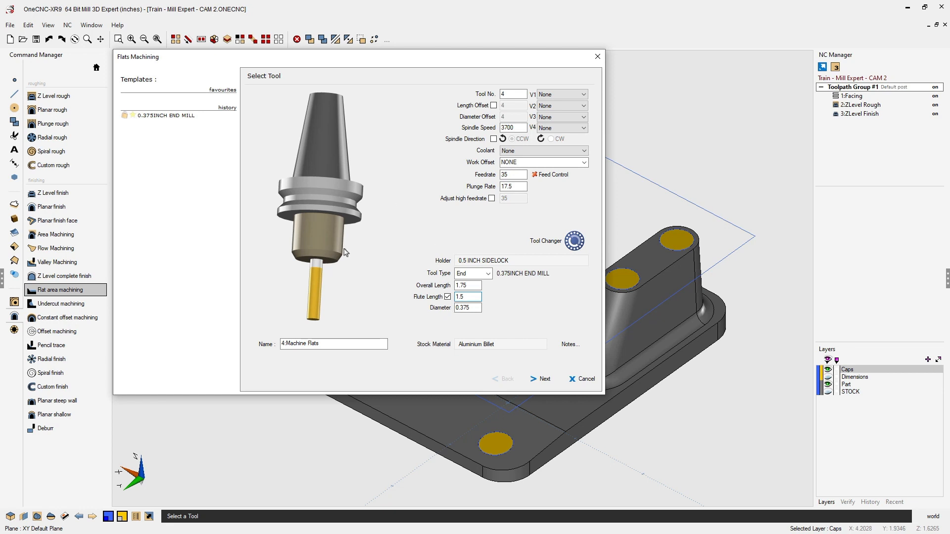
click(546, 379)
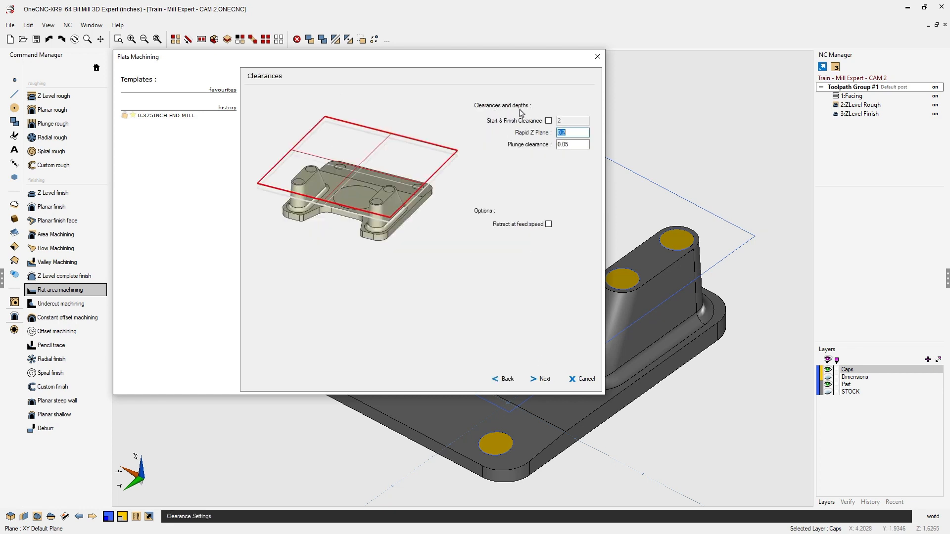
- Keep the clearance settings and choose the Highspeed Open machining style after comparing the other styles
double_click(569, 145)
click(545, 379)
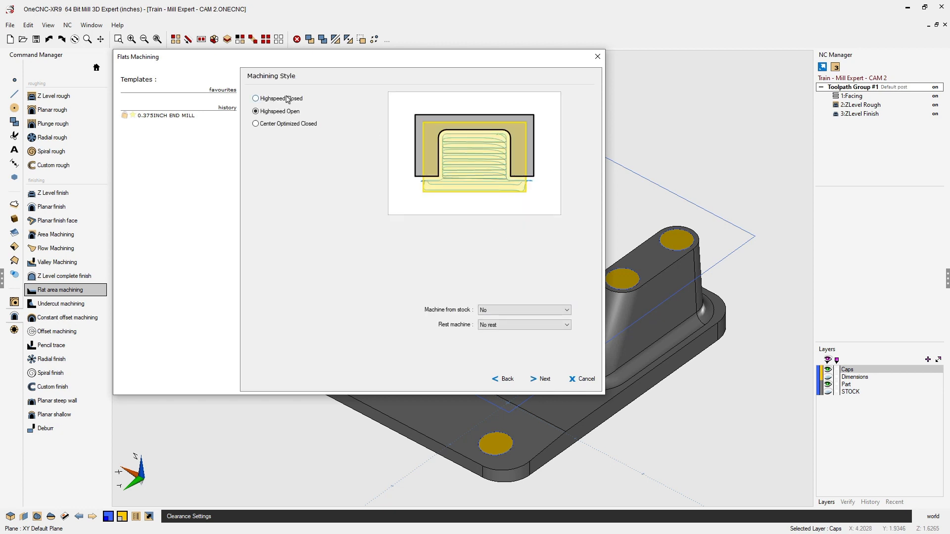
click(256, 99)
click(256, 112)
click(256, 124)
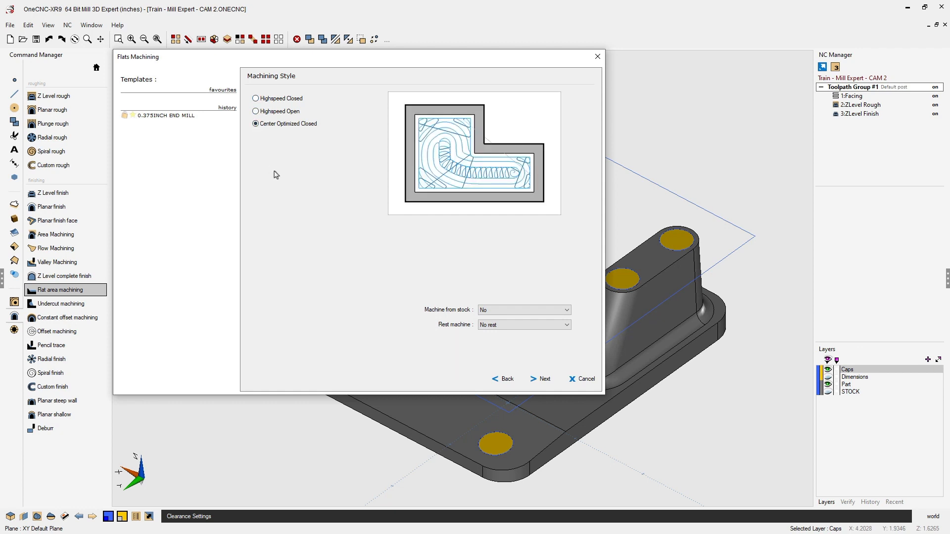
click(257, 112)
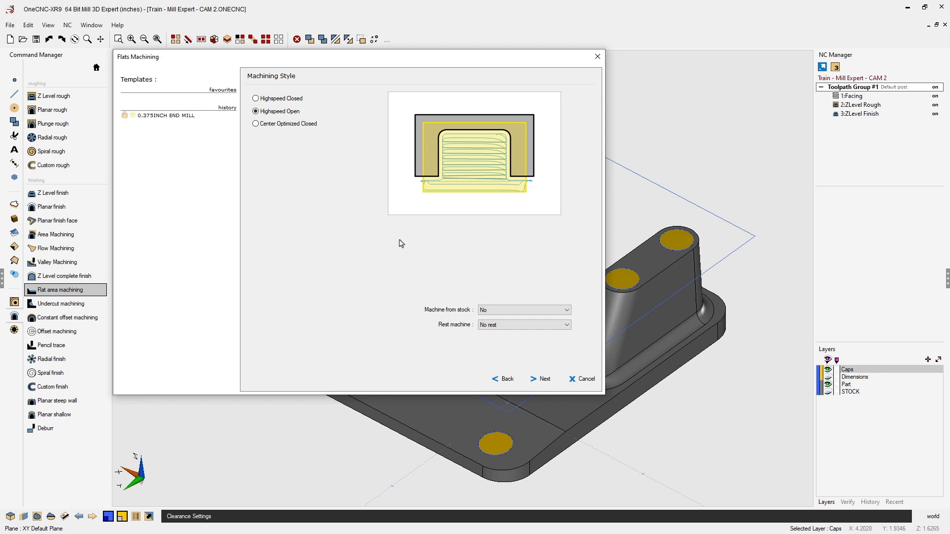
click(544, 379)
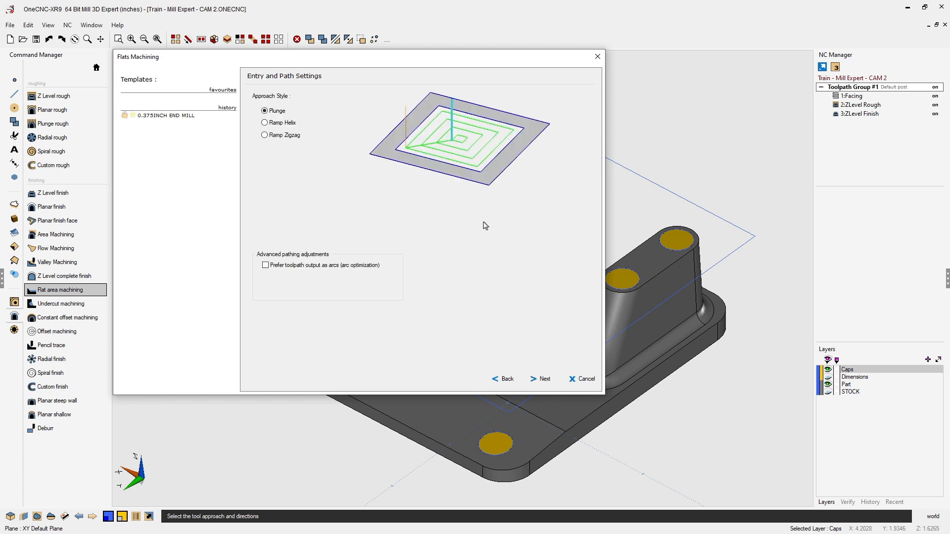
- Set the approach style to Ramp Helix and keep the default milling settings
click(265, 123)
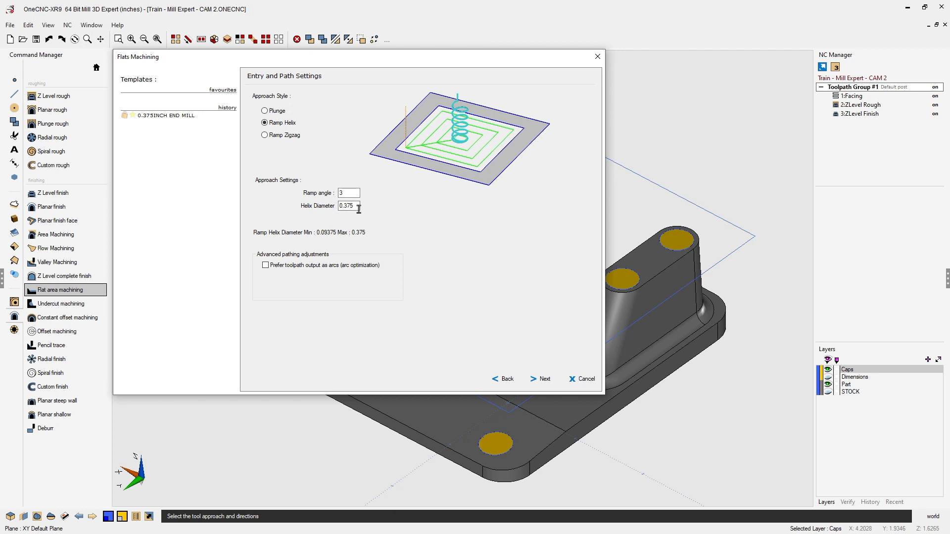
click(545, 379)
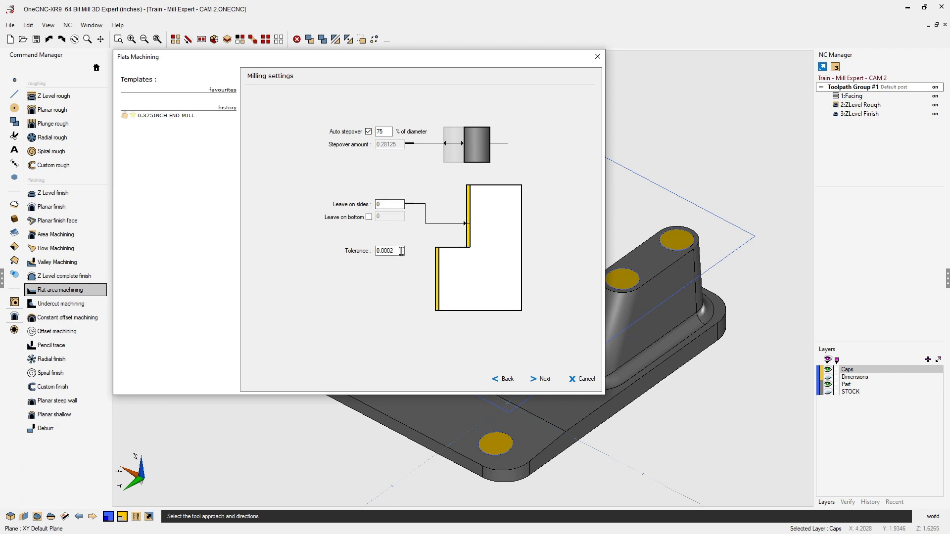
click(544, 379)
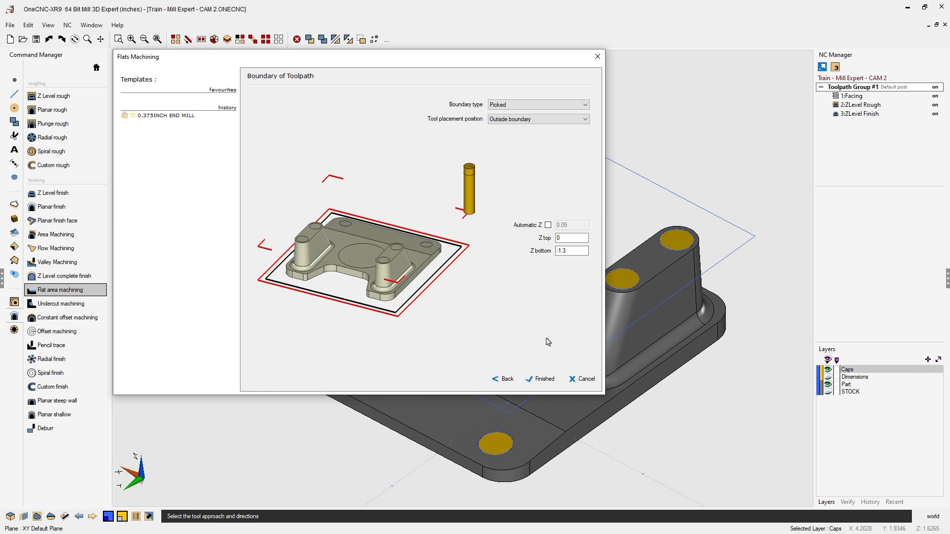
- Finish the Flats Machining wizard and pick the rectangular boundary around the part for the toolpath
click(539, 378)
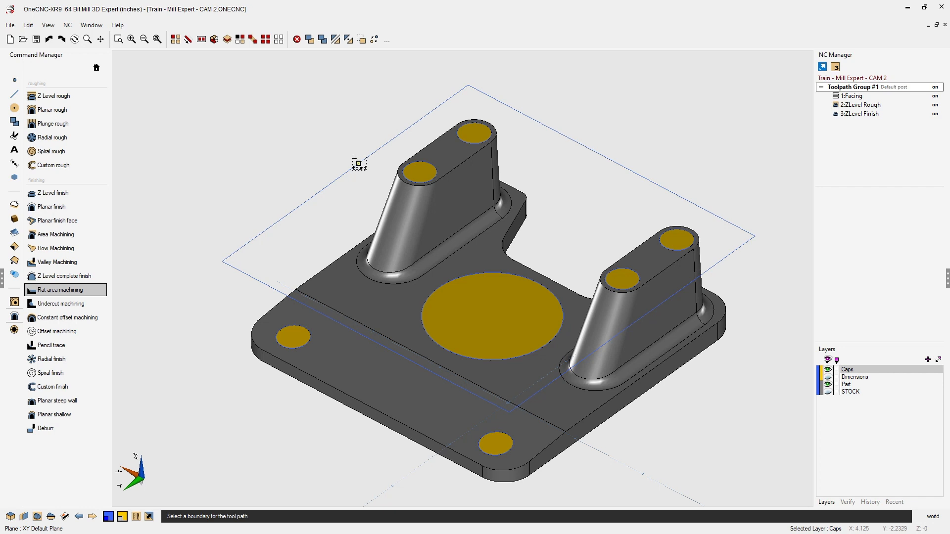
click(359, 164)
right_click(355, 159)
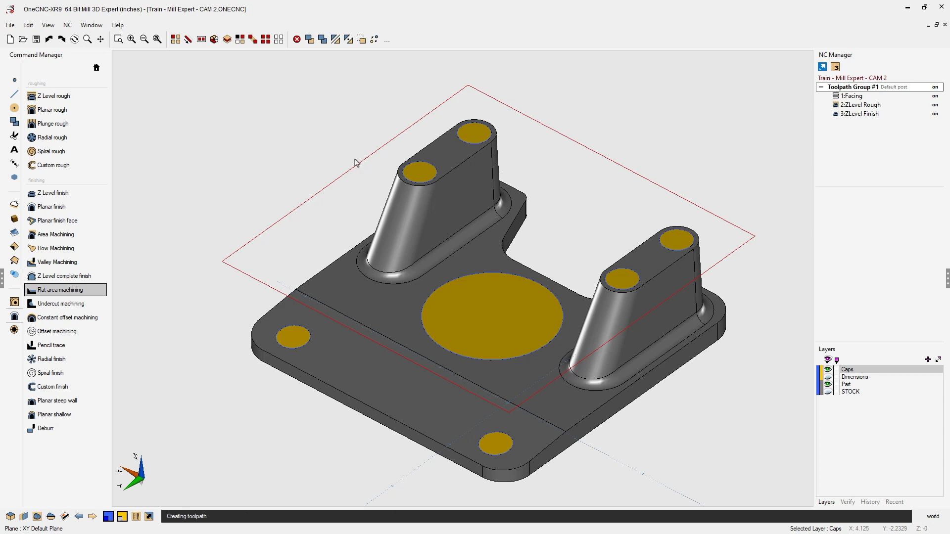
mouse_move(549, 216)
middle_down()
mouse_move(492, 212)
mouse_move(564, 210)
mouse_move(558, 214)
middle_up()
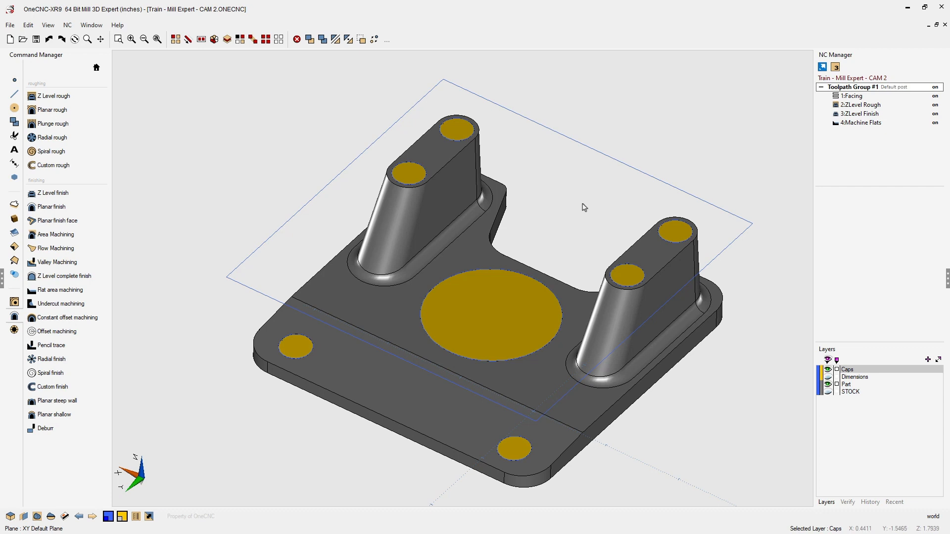
- Simulate the whole toolpath group against the stock model and inspect the machined flats up close
right_click(874, 88)
click(891, 120)
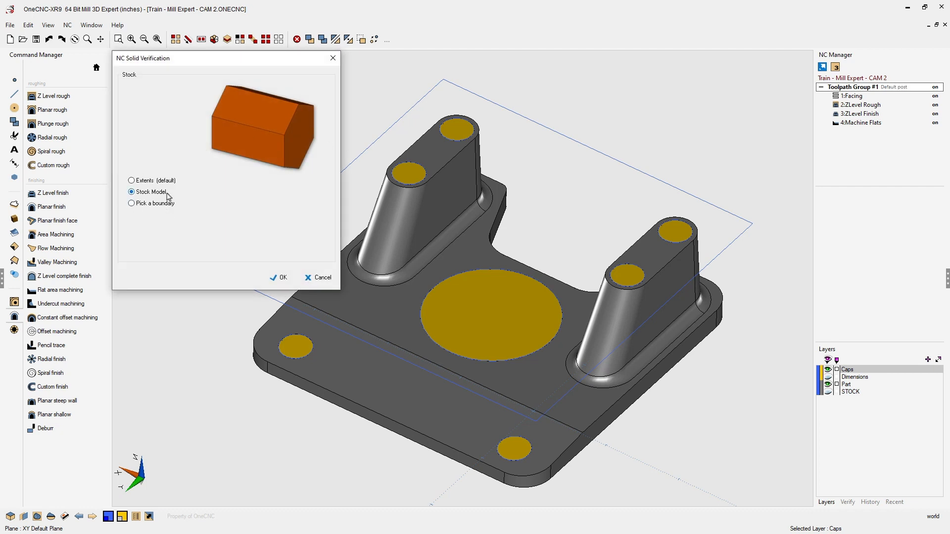
click(282, 278)
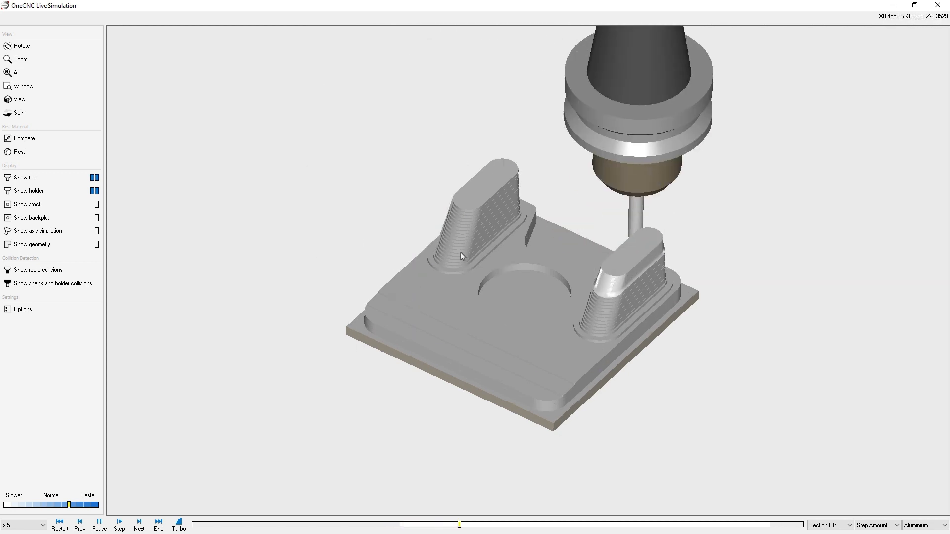
scroll(462, 253, up, 1)
mouse_move(525, 291)
middle_down()
mouse_move(515, 278)
mouse_move(529, 283)
middle_up()
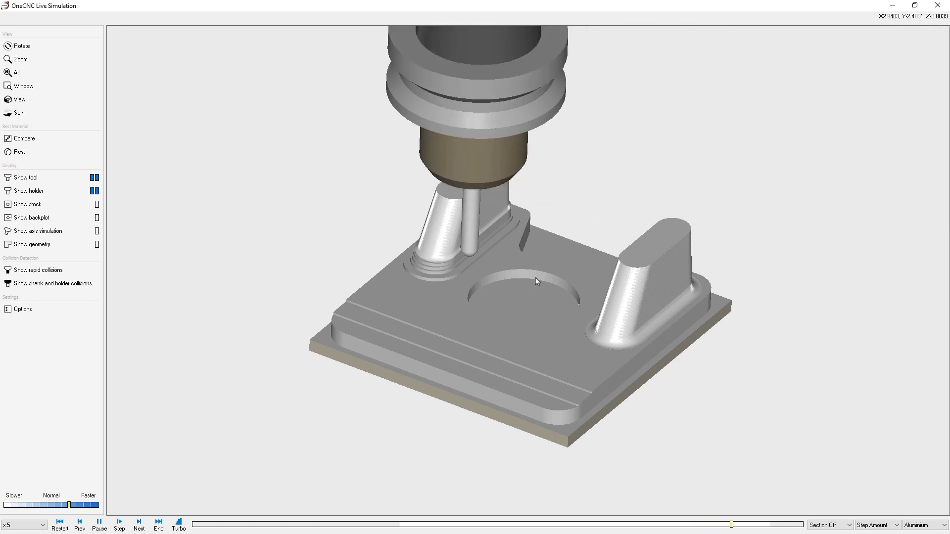
scroll(543, 293, up, 1)
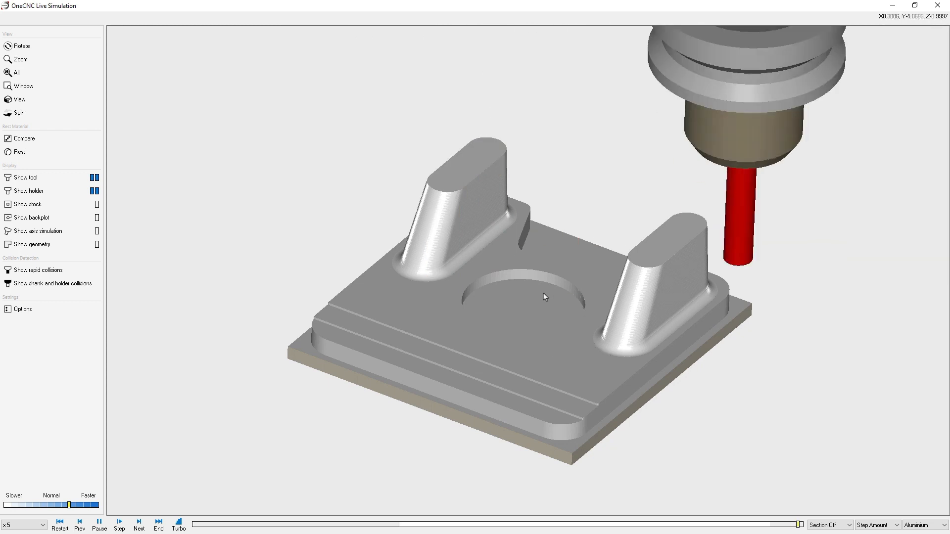
middle_drag(543, 299, 545, 265)
scroll(556, 309, up, 1)
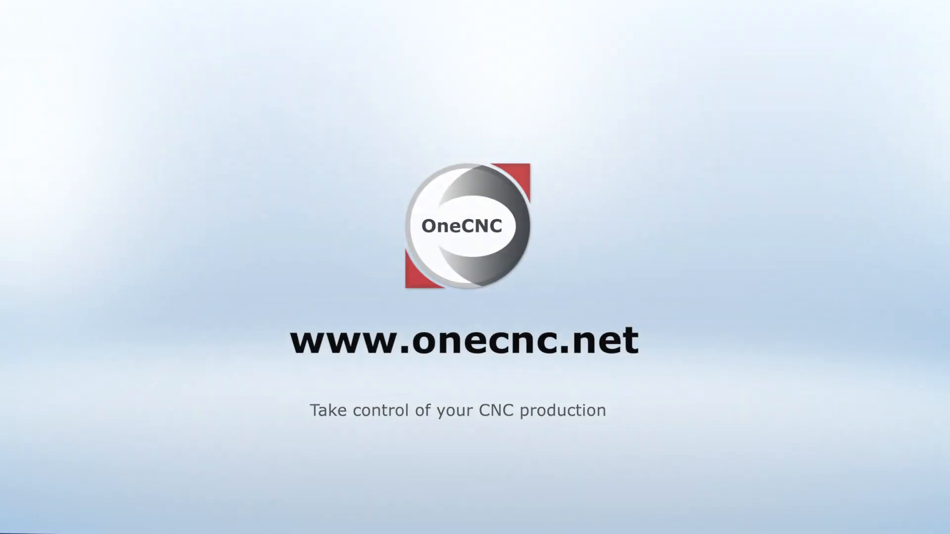